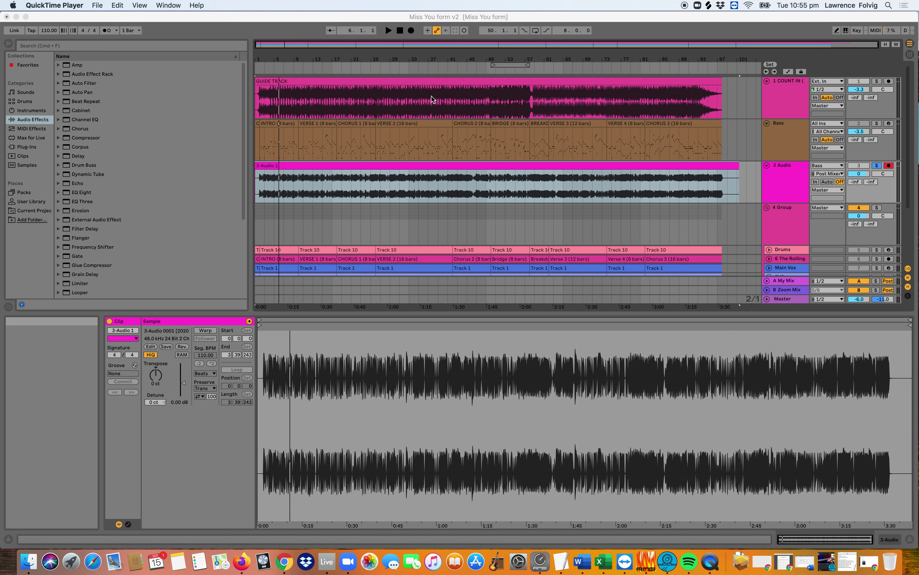
# - Play a short passage from the intro to hear the recorded bass against the guide track
pyautogui.click(404, 82)
pyautogui.click(400, 81)
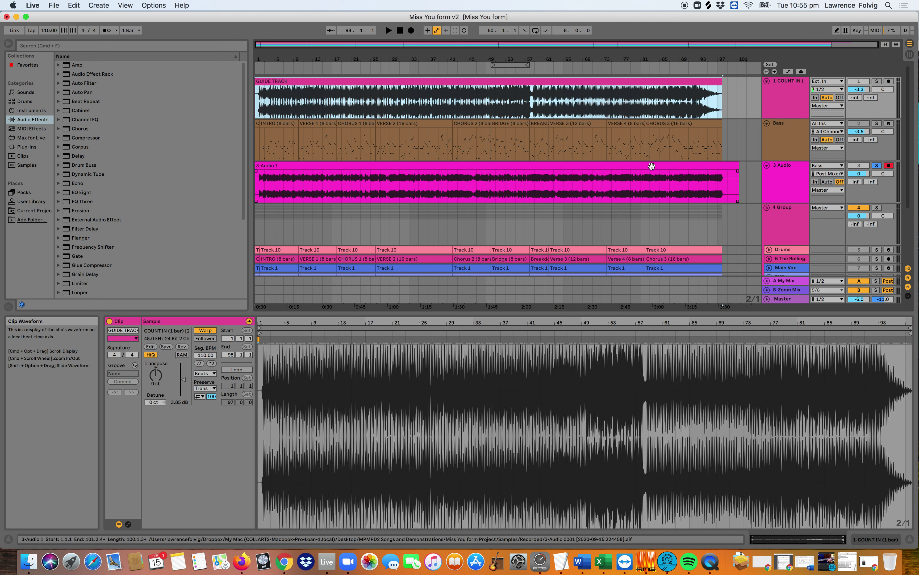
pyautogui.click(785, 170)
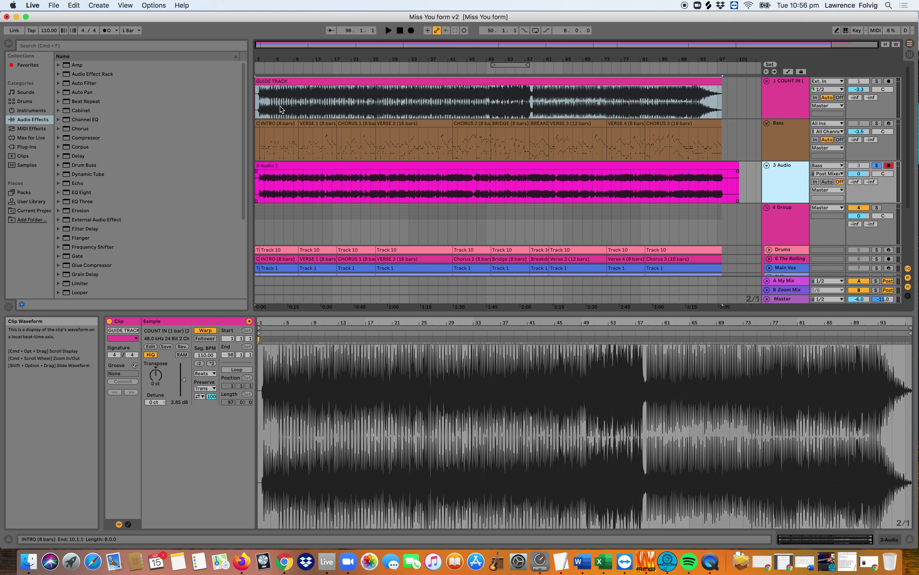
pyautogui.click(269, 69)
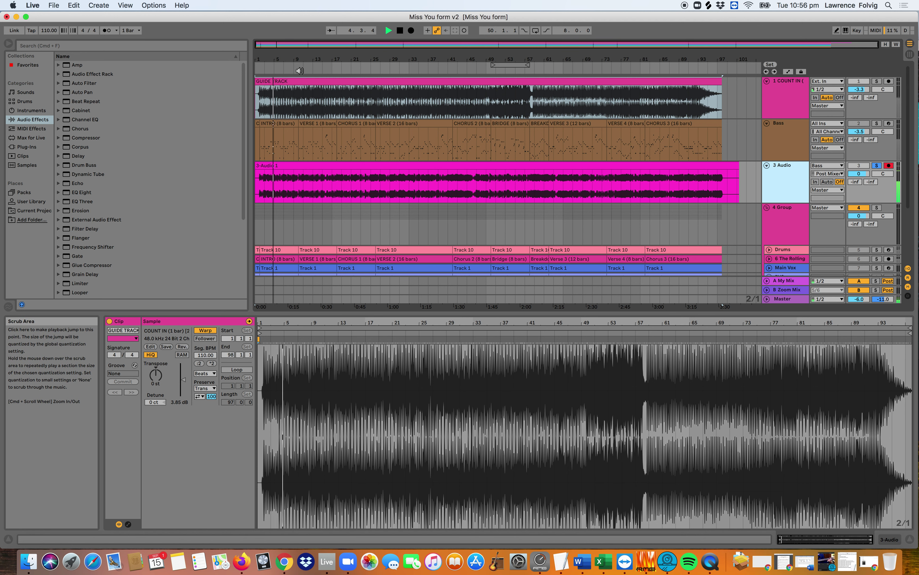
pyautogui.click(364, 166)
pyautogui.press('space')
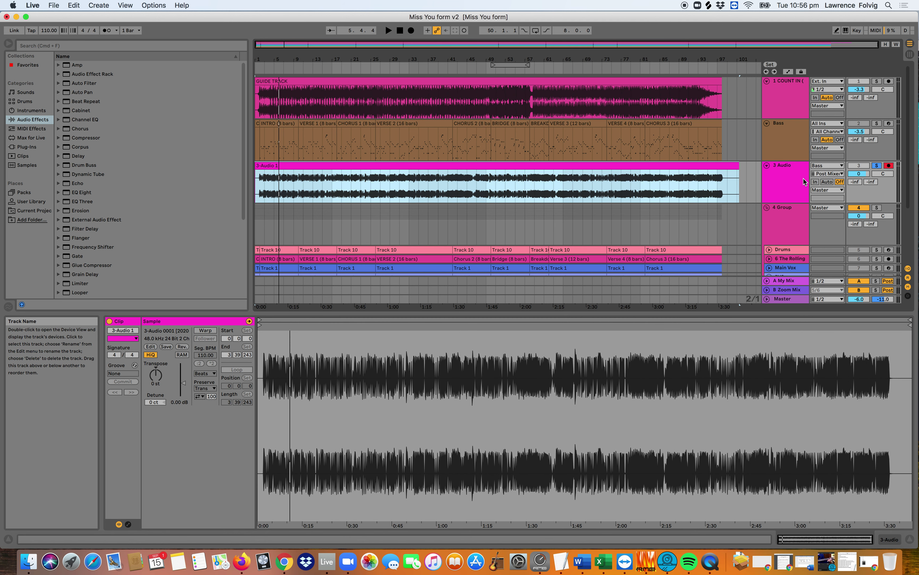
# - Rename the 3 Audio track as Bass Guitar
pyautogui.click(789, 177)
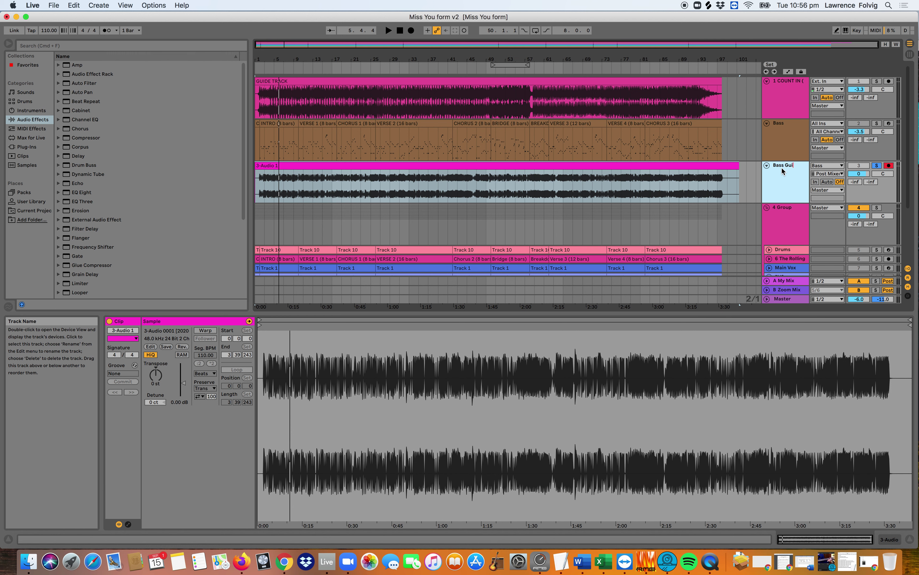
pyautogui.press('Return')
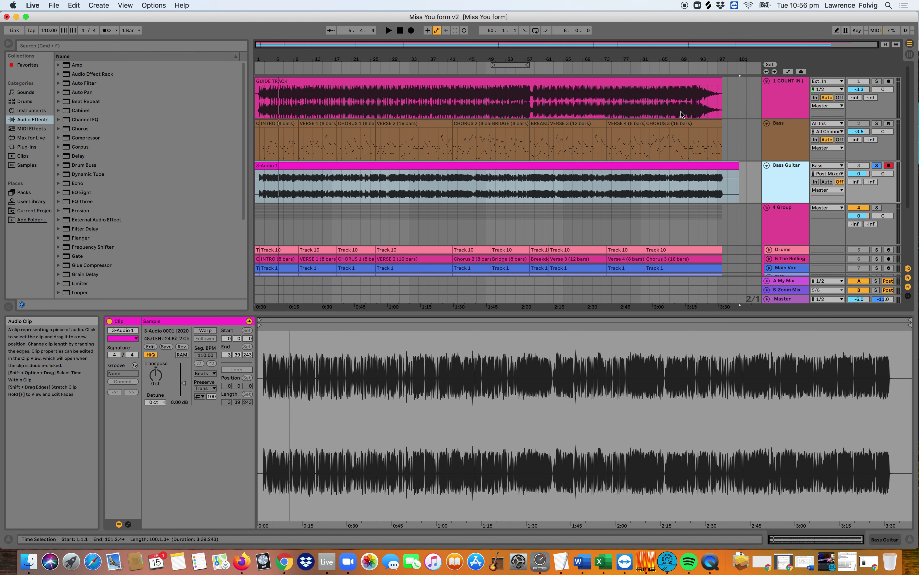
# - Compare the length of the guide track clip with that of the recorded bass clip
pyautogui.click(689, 84)
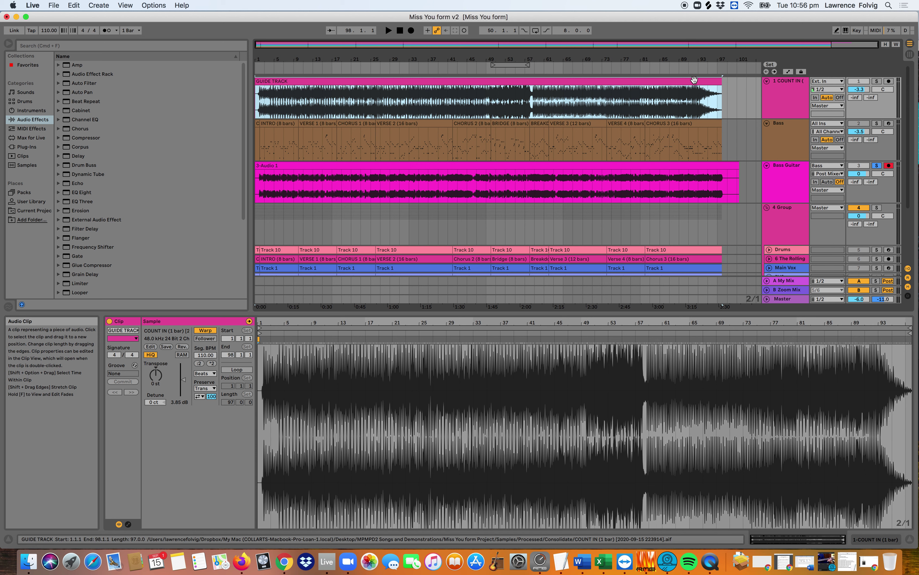
pyautogui.click(730, 166)
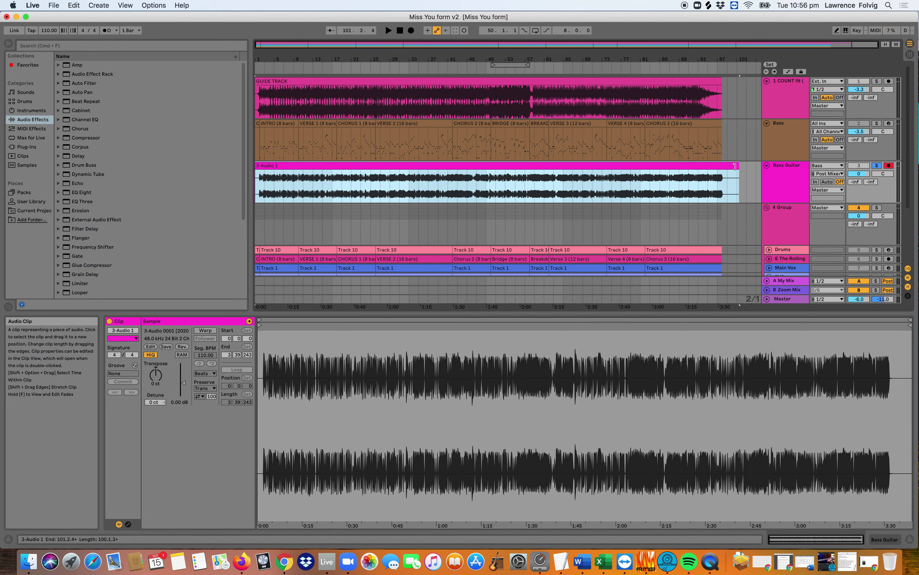
pyautogui.click(643, 81)
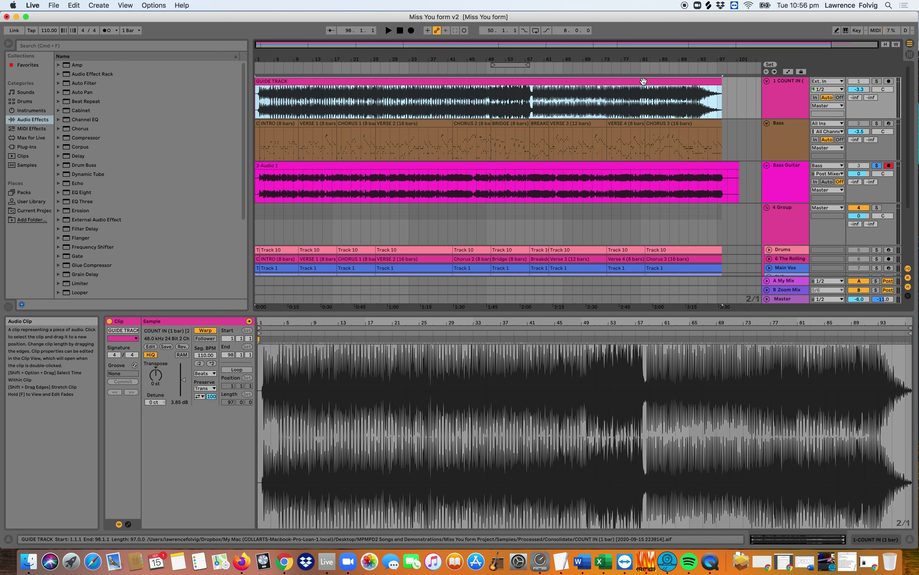
pyautogui.click(683, 167)
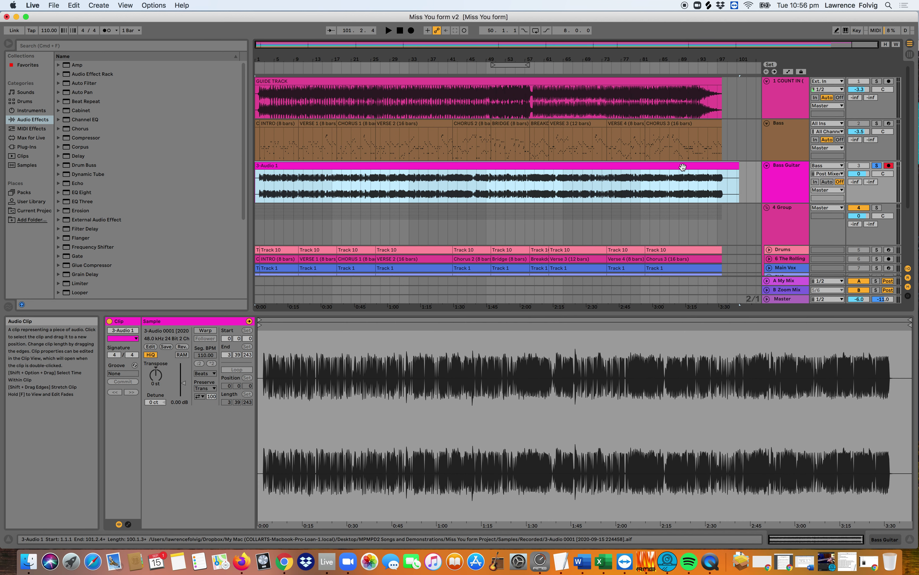
# - Set the audio export's rendered track to Bass Guitar and close the export settings without exporting
pyautogui.click(60, 5)
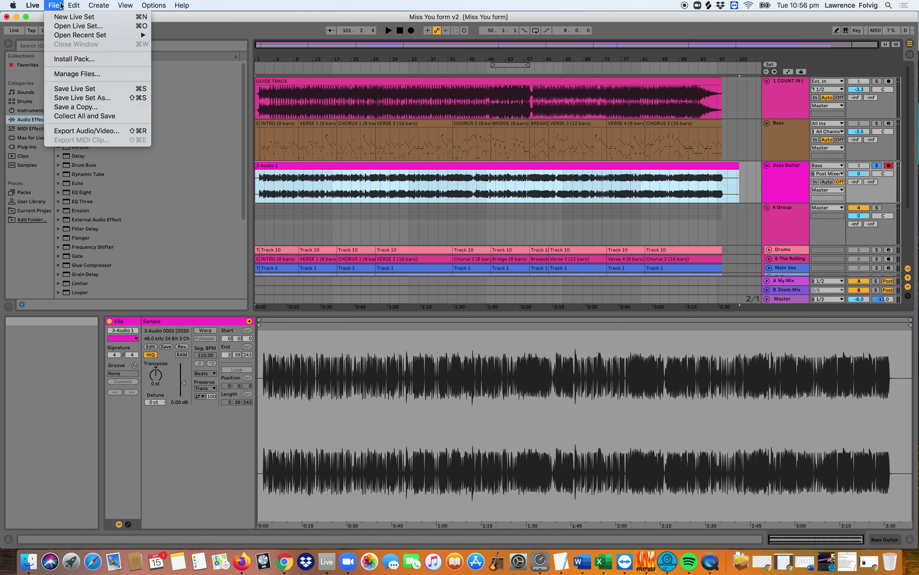
pyautogui.click(89, 129)
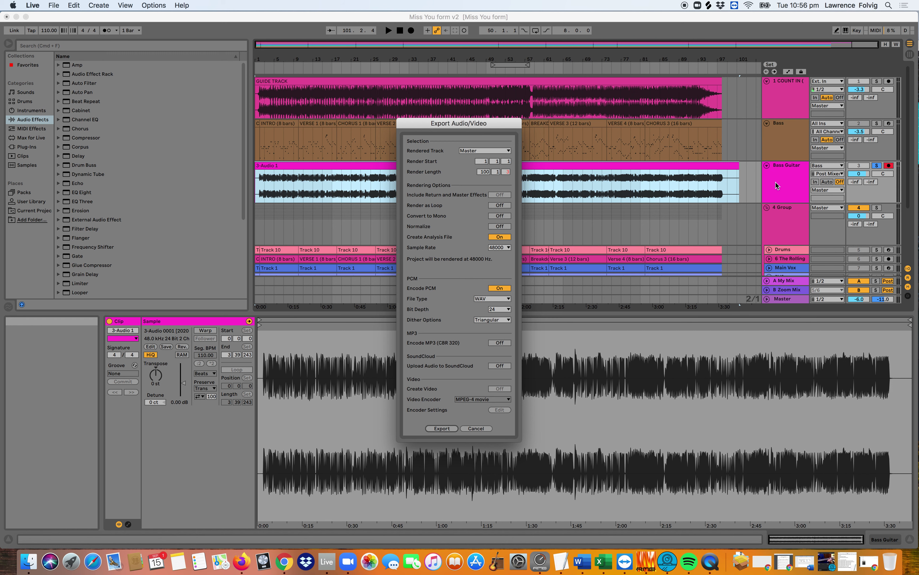
pyautogui.click(481, 152)
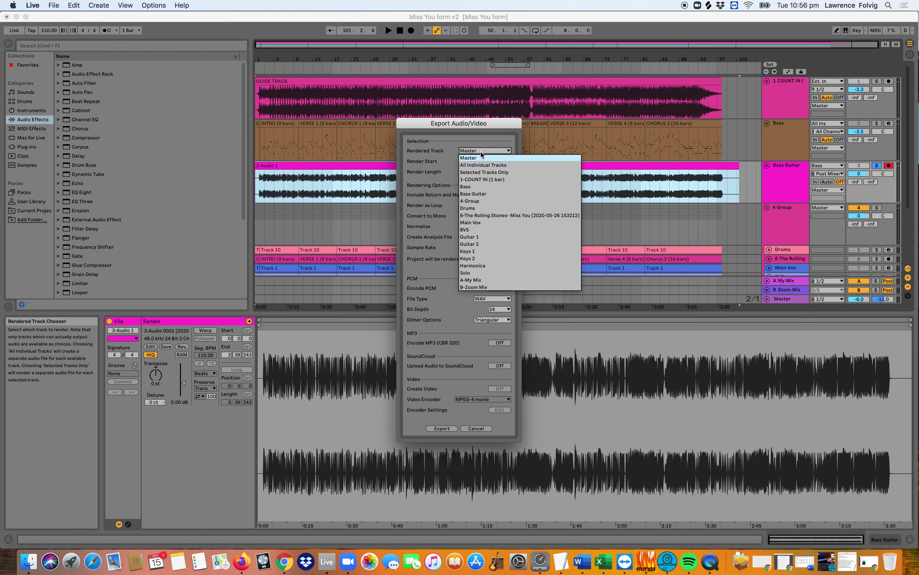
pyautogui.click(481, 194)
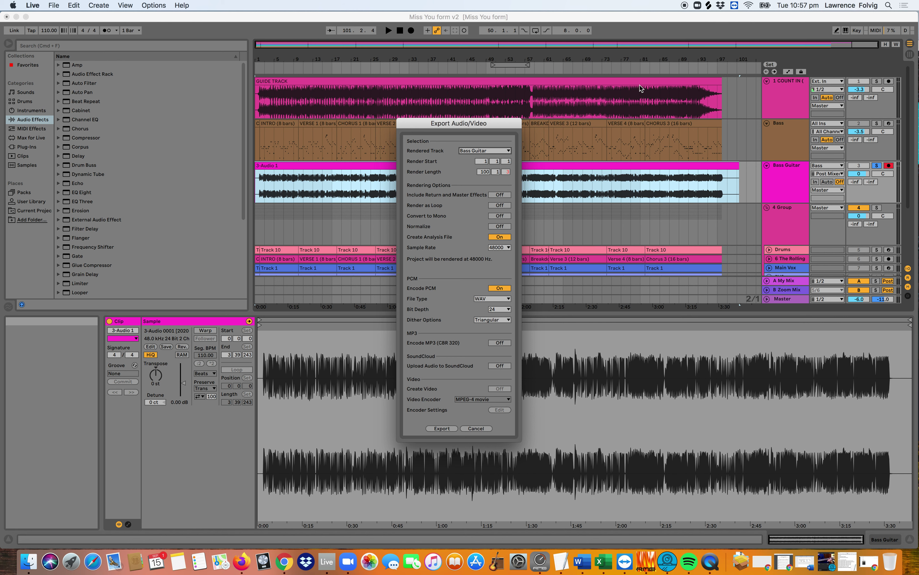
pyautogui.click(480, 428)
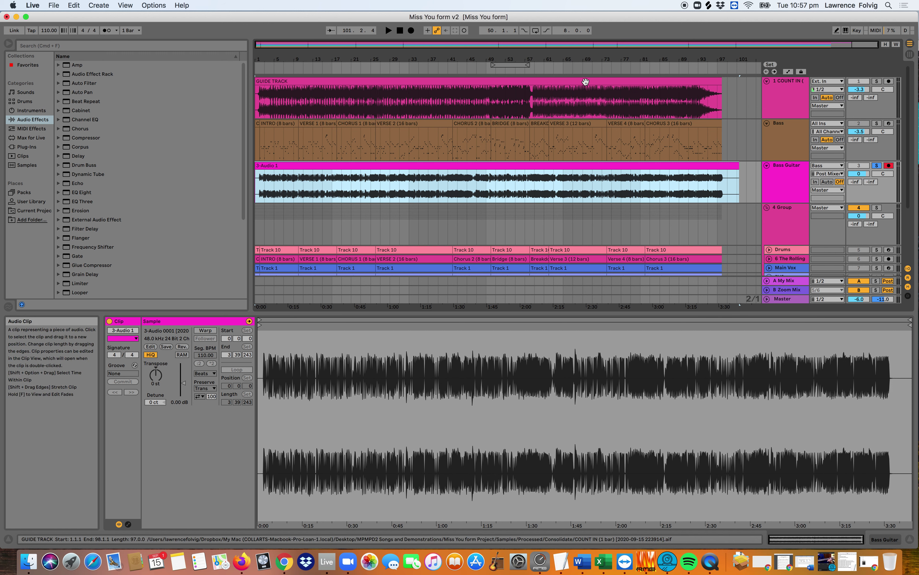
# - Trim the end of the guide track clip back to 97.4.4
pyautogui.click(556, 81)
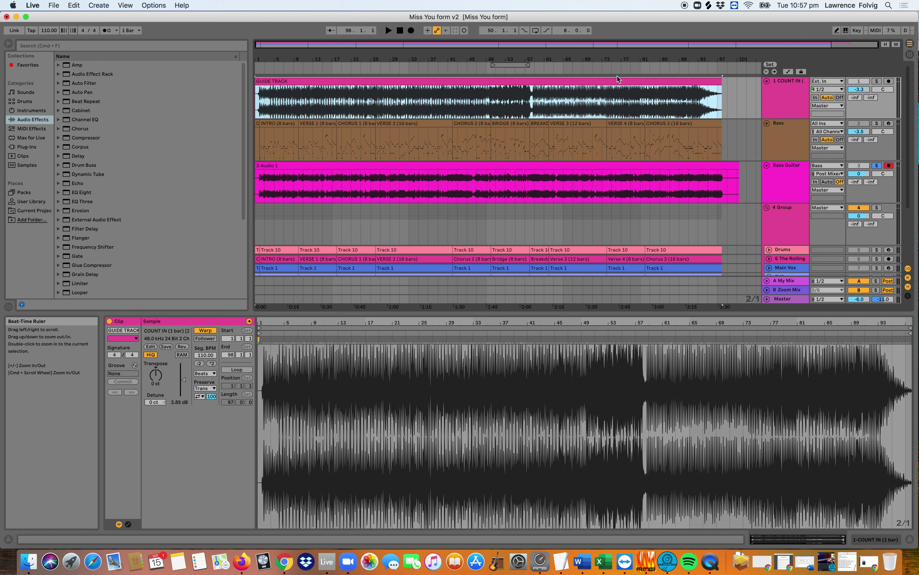
pyautogui.click(631, 45)
pyautogui.moveTo(631, 45); pyautogui.dragTo(830, 45)
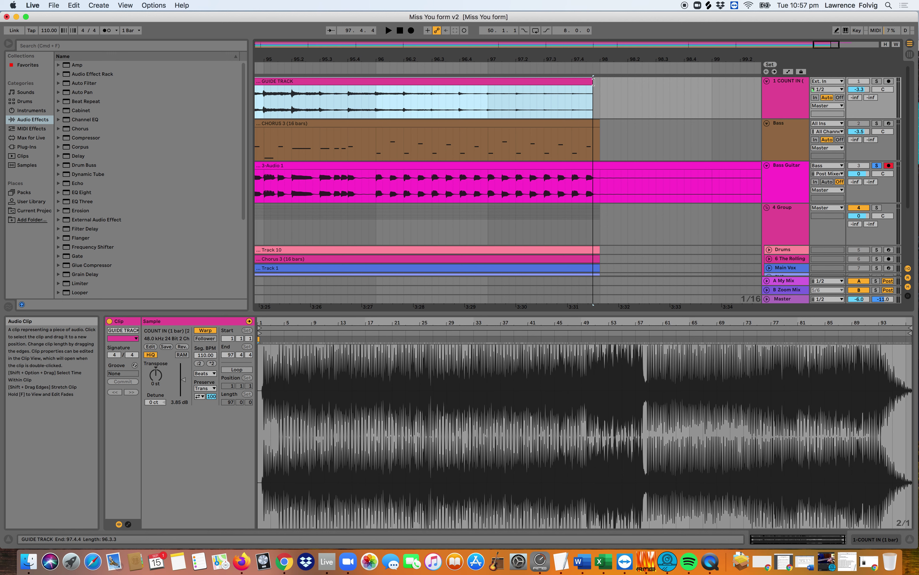
pyautogui.moveTo(595, 82); pyautogui.dragTo(593, 83)
# - Extend the end of the trimmed guide track clip slightly, keeping it just before bar 98
pyautogui.moveTo(823, 44); pyautogui.dragTo(826, 89)
pyautogui.scroll(-2, 591, 128)
pyautogui.hscroll(15, 591, 128)
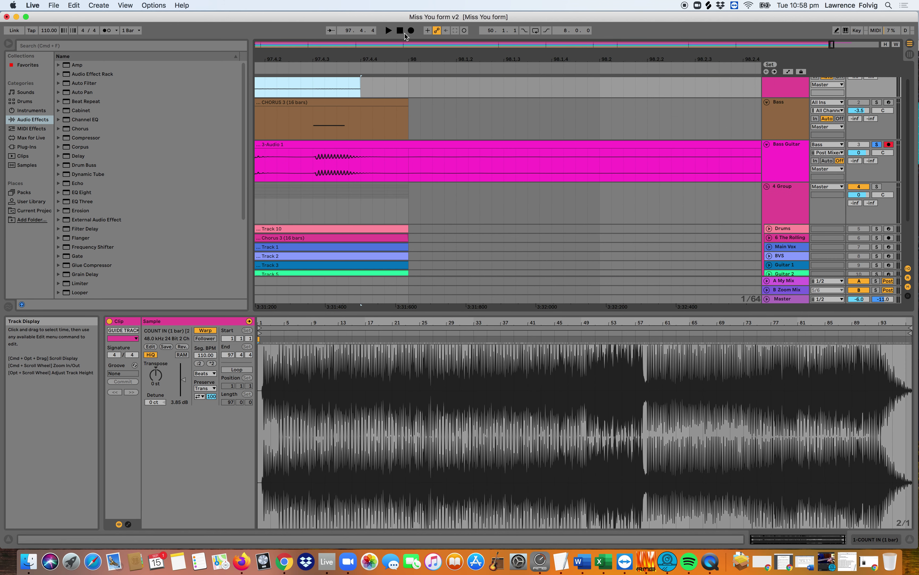
pyautogui.scroll(2, 362, 80)
pyautogui.hscroll(-2, 362, 80)
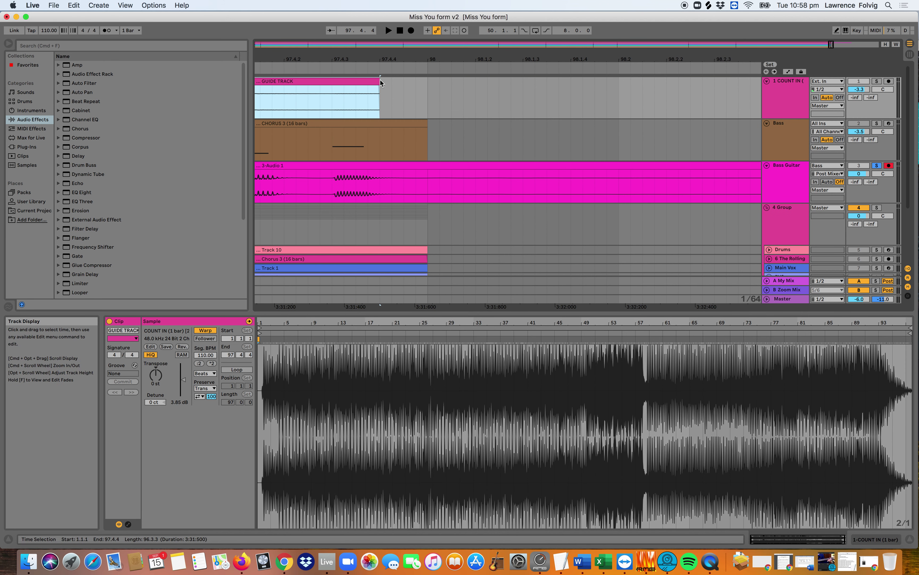
pyautogui.moveTo(379, 81); pyautogui.dragTo(388, 81)
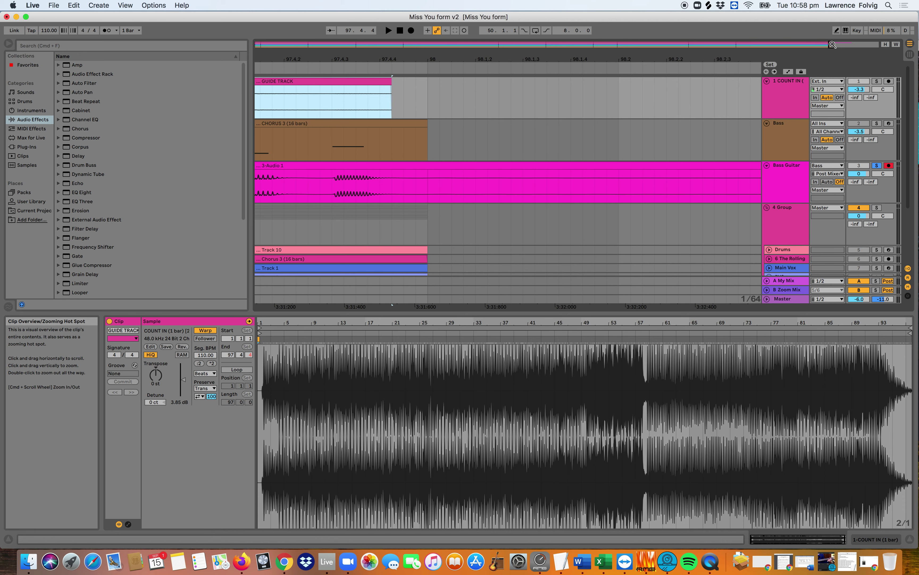
pyautogui.doubleClick(831, 46)
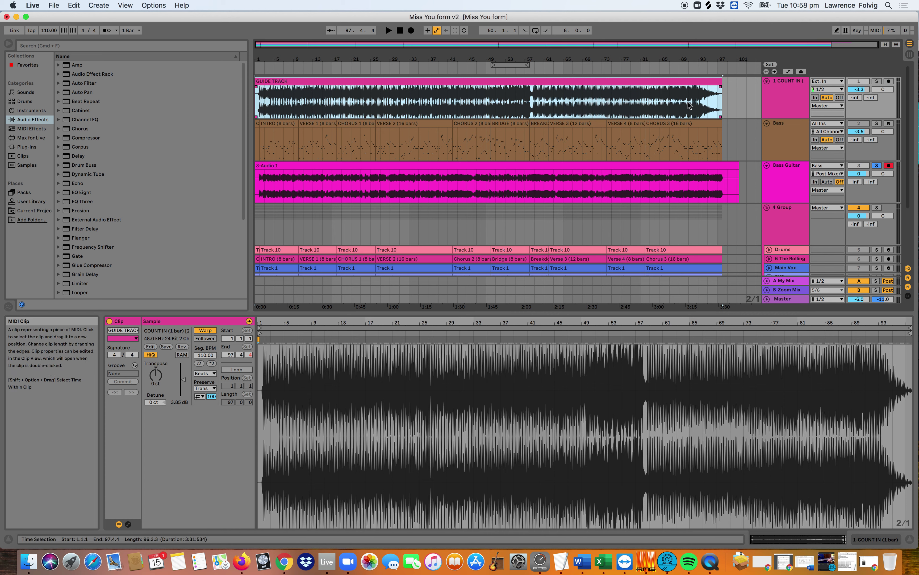
# - Extend the guide track clip to end exactly at 98.1.1 and keep the whole clip selected as the export range
pyautogui.click(594, 137)
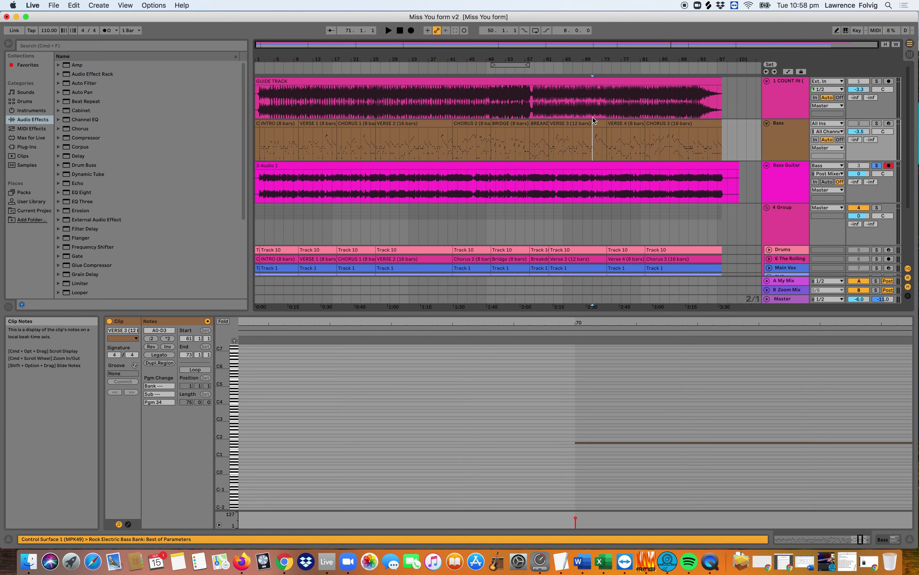
pyautogui.click(588, 81)
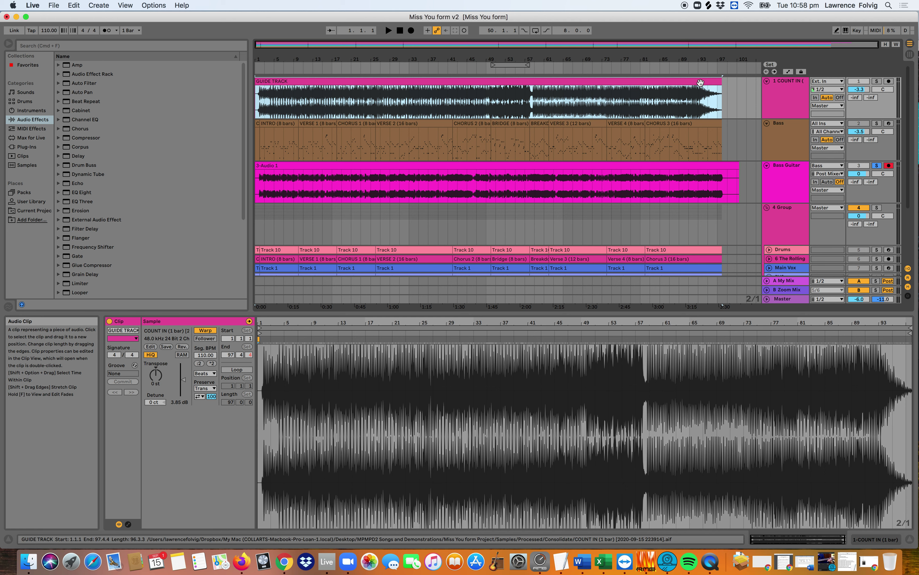
pyautogui.click(734, 109)
pyautogui.click(721, 83)
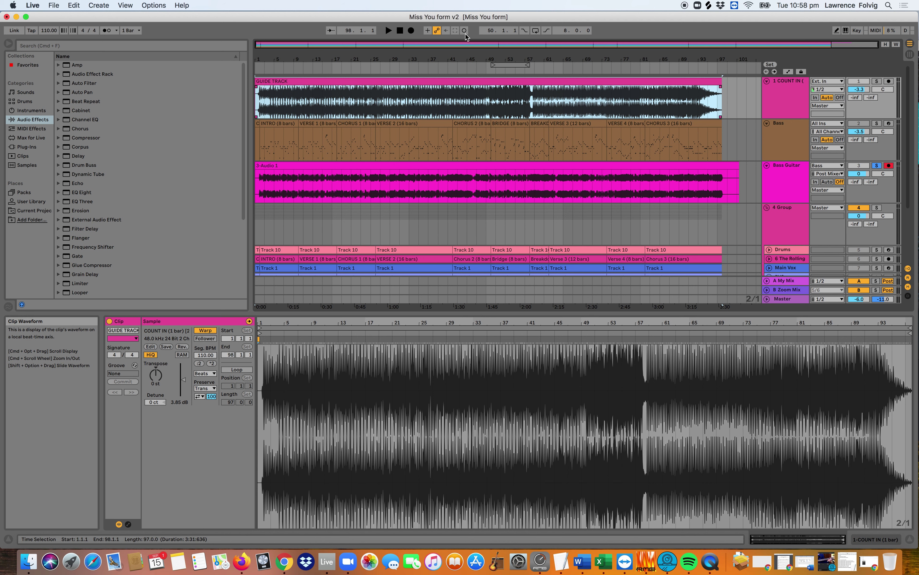
# - Export the Bass Guitar track over the selected range as a 24-bit WAV named Bass guitar test bounce on the Desktop
pyautogui.click(58, 5)
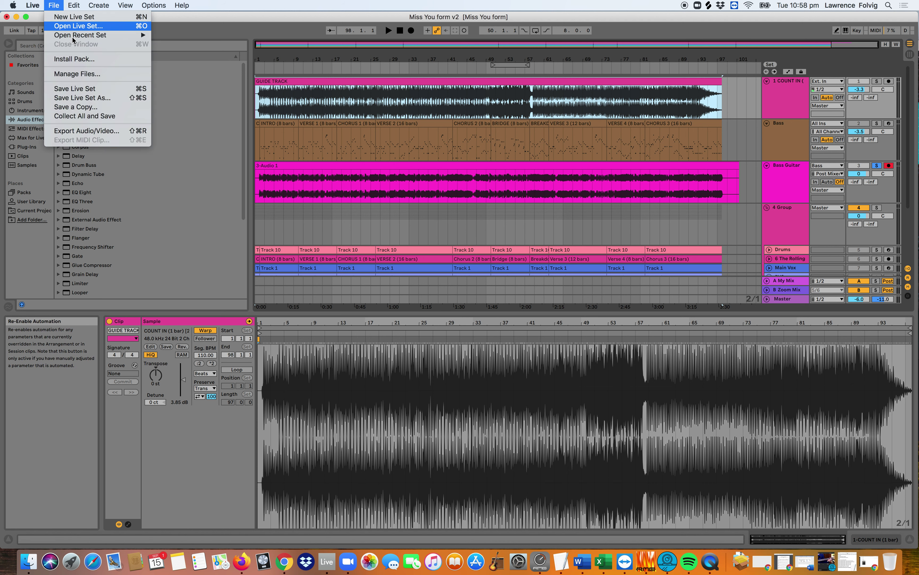
pyautogui.click(78, 131)
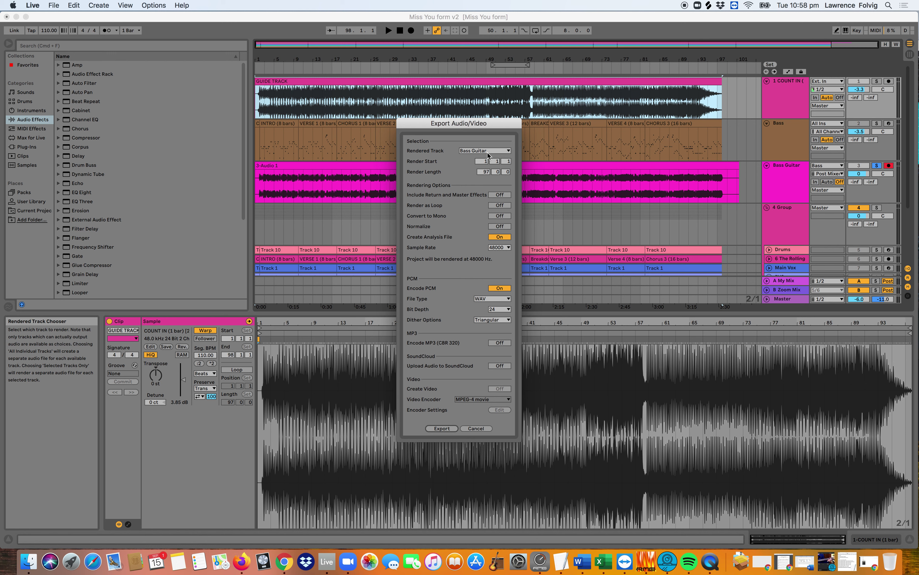
pyautogui.click(441, 428)
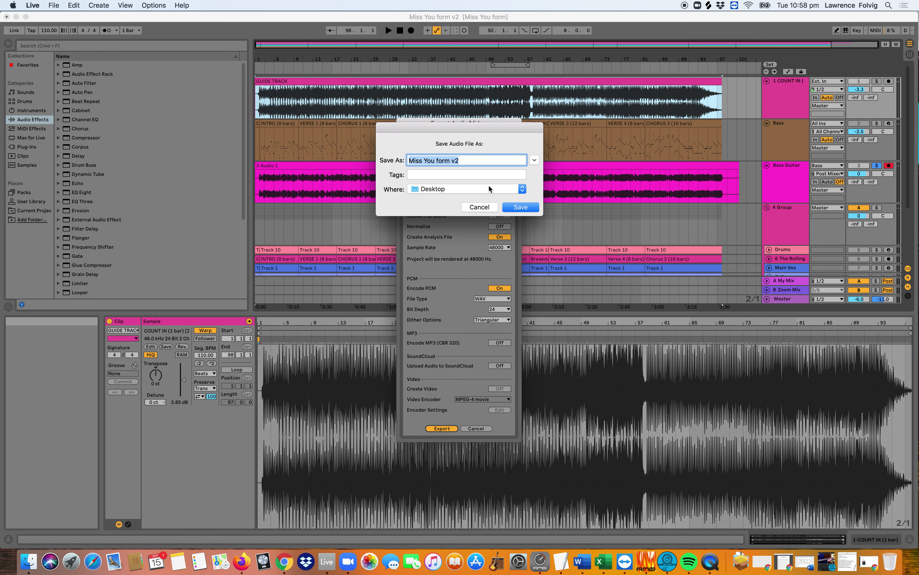
pyautogui.write('Bass guitar test bounce')
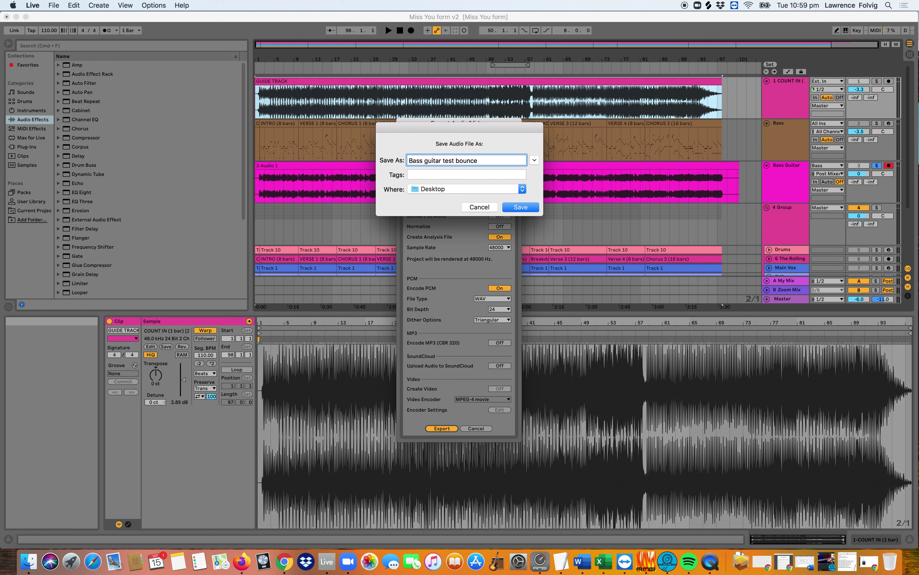
pyautogui.press('Return')
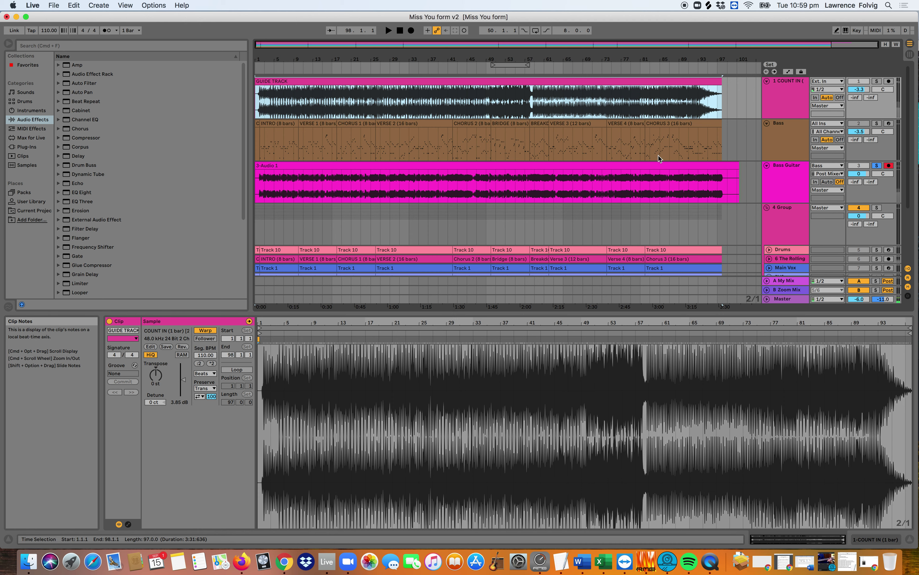
# - Insert an audio track below the Bass track and import the Bass guitar test bounce file from the desktop into it
pyautogui.click(769, 152)
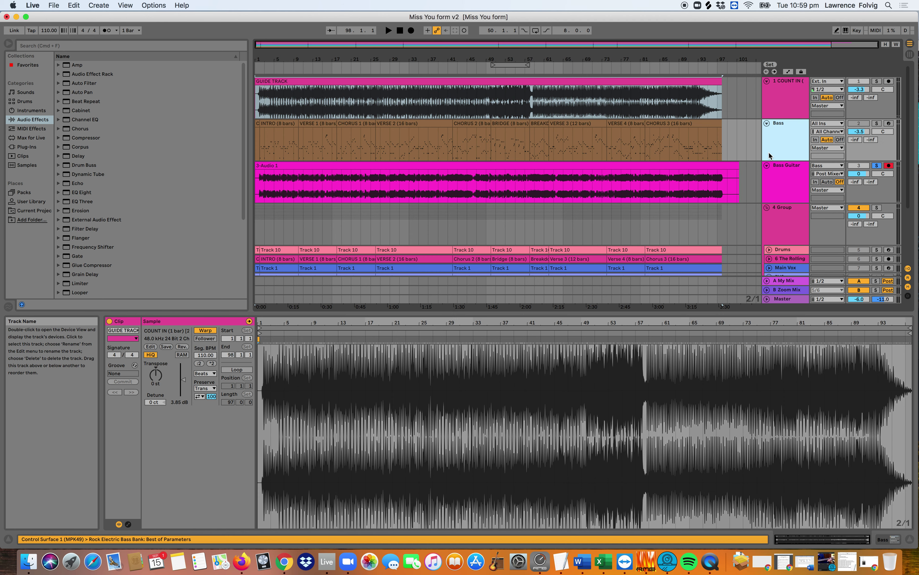
pyautogui.press('super+t')
pyautogui.moveTo(642, 15); pyautogui.dragTo(510, 100)
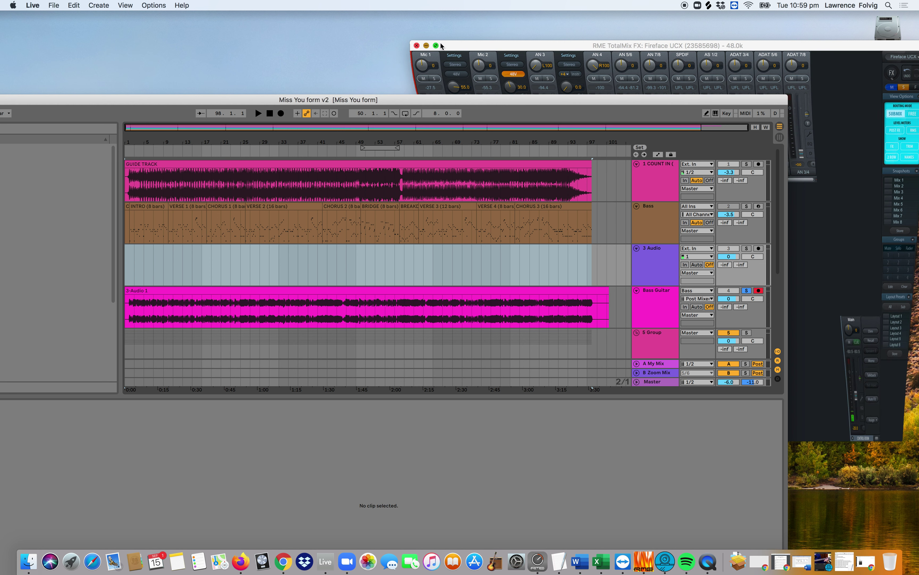
pyautogui.click(427, 45)
pyautogui.moveTo(877, 152); pyautogui.dragTo(449, 259)
pyautogui.moveTo(396, 126); pyautogui.dragTo(730, 23)
pyautogui.scroll(-1, 399, 164)
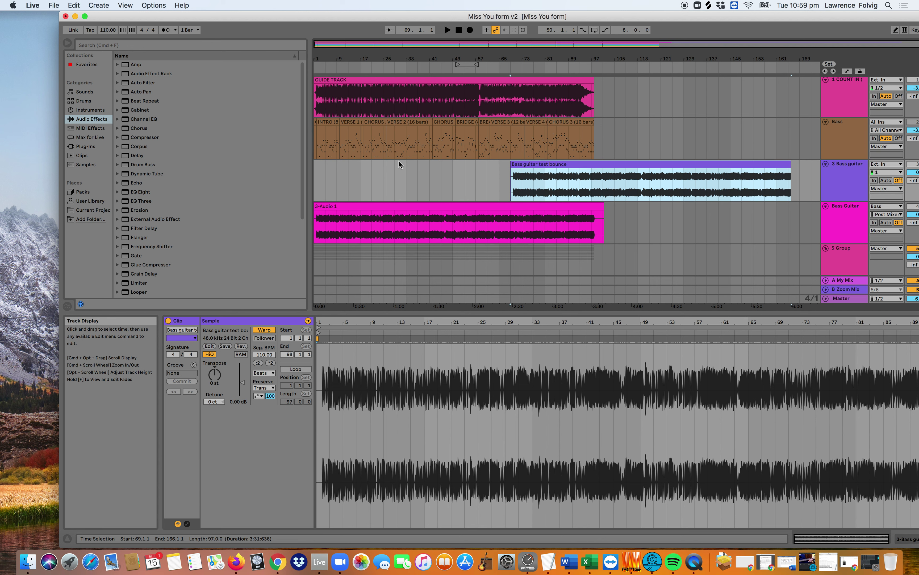
# - Move the Bass guitar test bounce clip to start at 1.1.1 and place its track directly below the guide track
pyautogui.moveTo(515, 176); pyautogui.dragTo(320, 174)
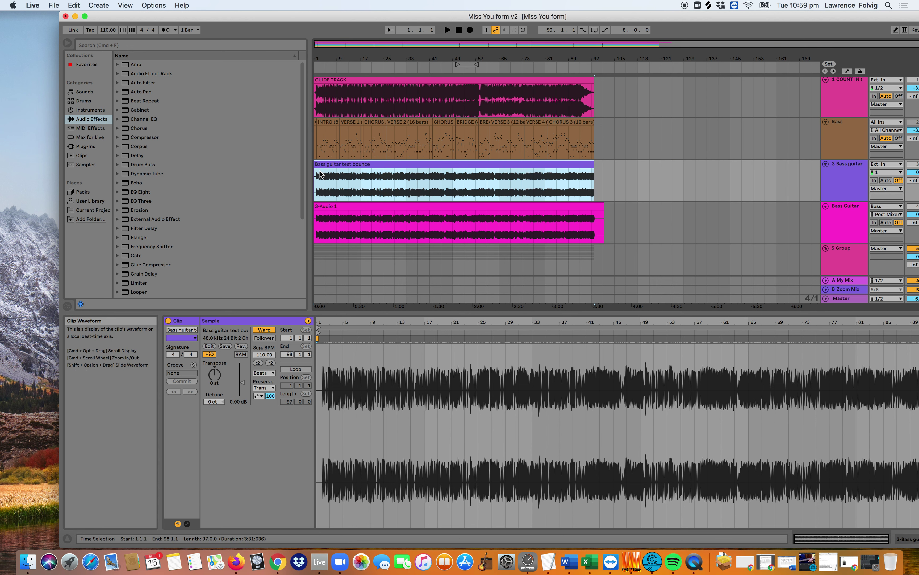
pyautogui.moveTo(848, 180); pyautogui.dragTo(846, 134)
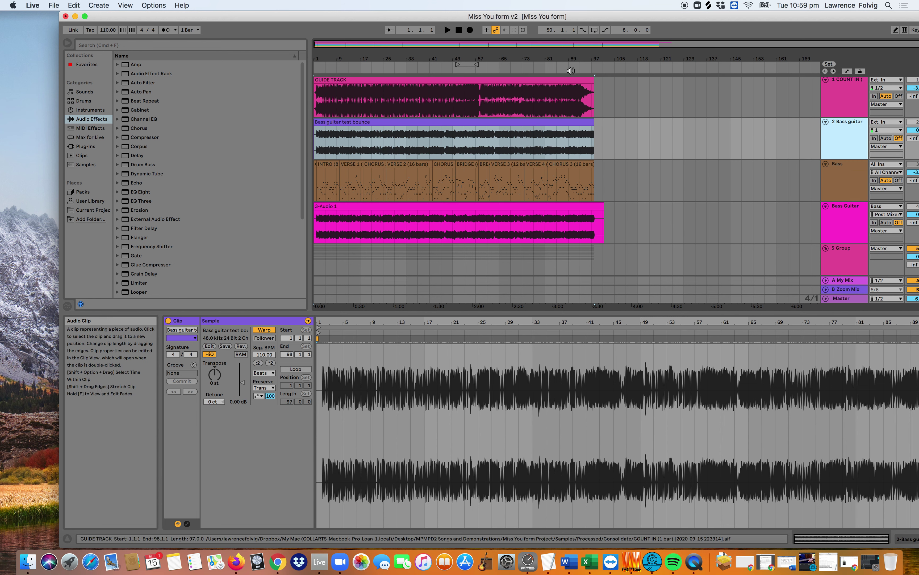
# - Examine whether the bounced bass clip and the guide track clip end at the same point
pyautogui.moveTo(461, 58); pyautogui.dragTo(459, 102)
pyautogui.moveTo(607, 45); pyautogui.dragTo(771, 45)
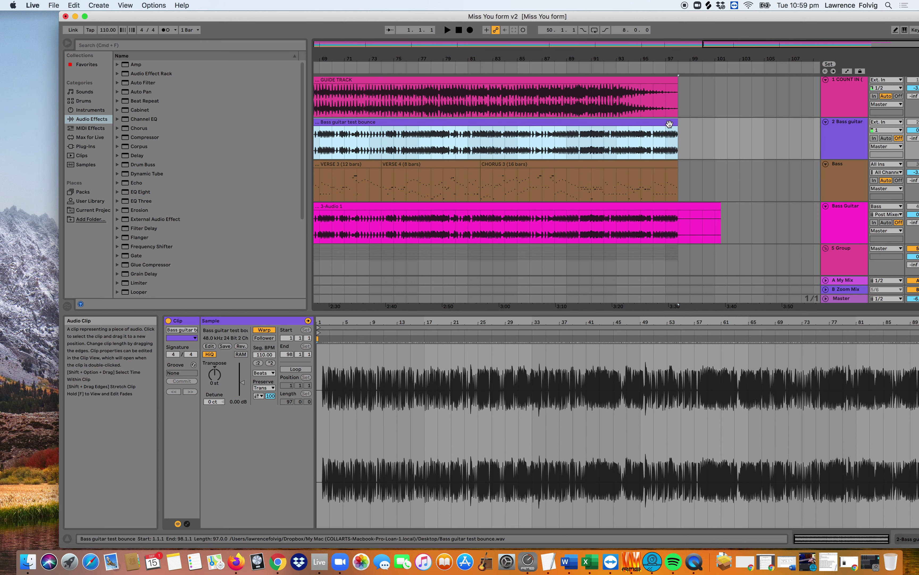
# - Turn off warping for the Bass guitar test bounce clip
pyautogui.click(261, 330)
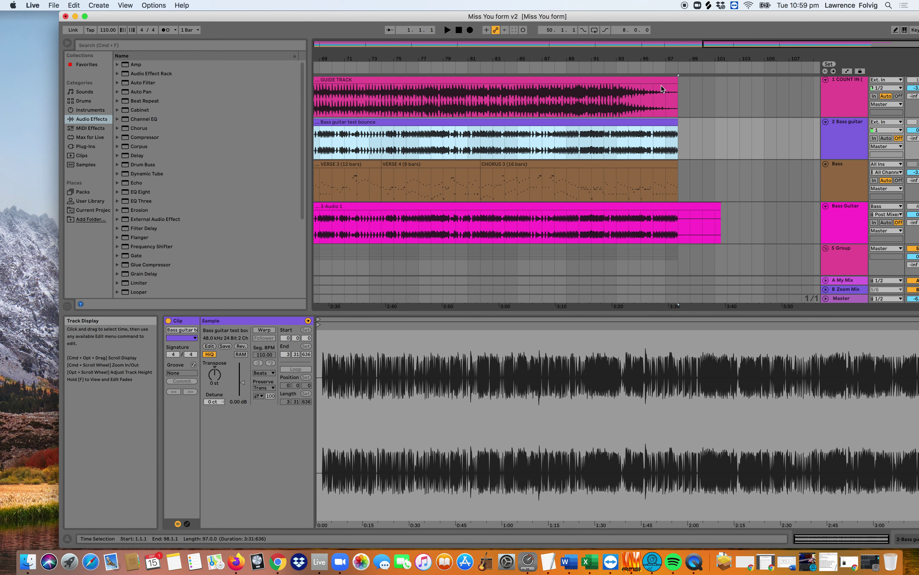
# - Try moving the Bass guitar test bounce clip to start at 2.1.1 and undo the move
pyautogui.hscroll(-15, 536, 161)
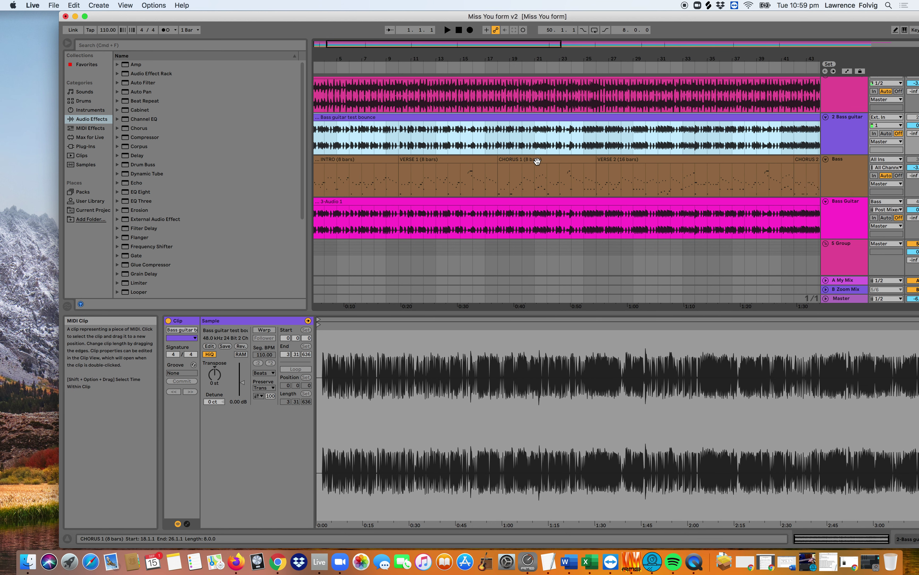
pyautogui.scroll(-2, 537, 161)
pyautogui.scroll(1, 331, 102)
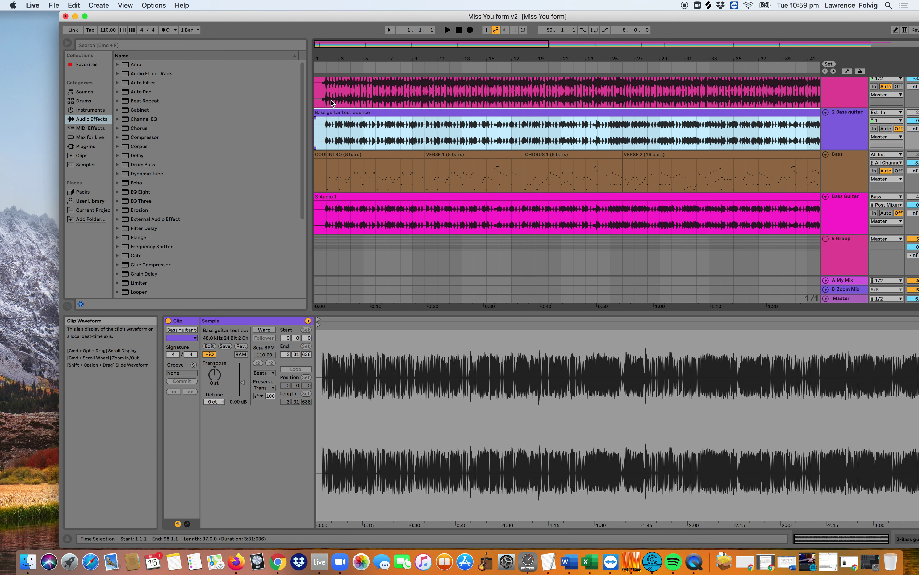
pyautogui.moveTo(334, 118); pyautogui.dragTo(344, 114)
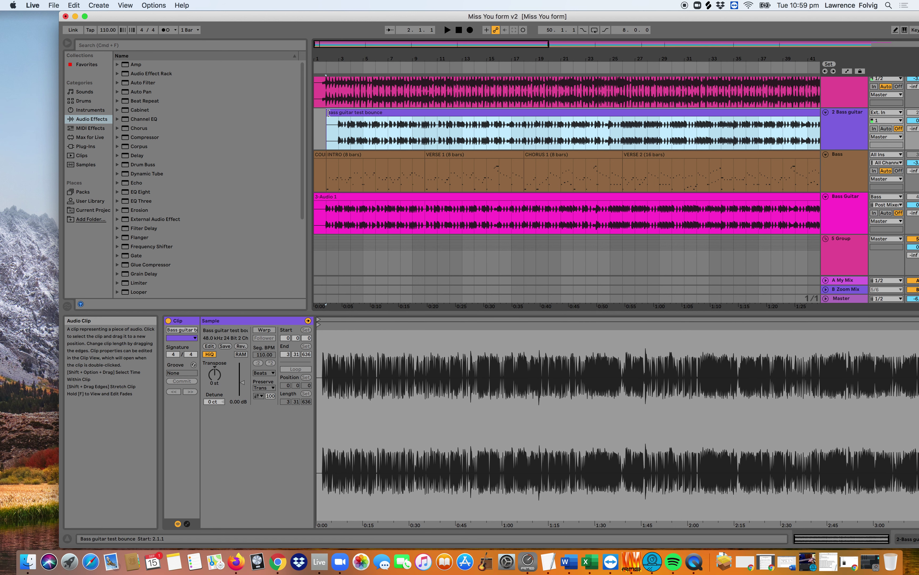
pyautogui.press('super+z')
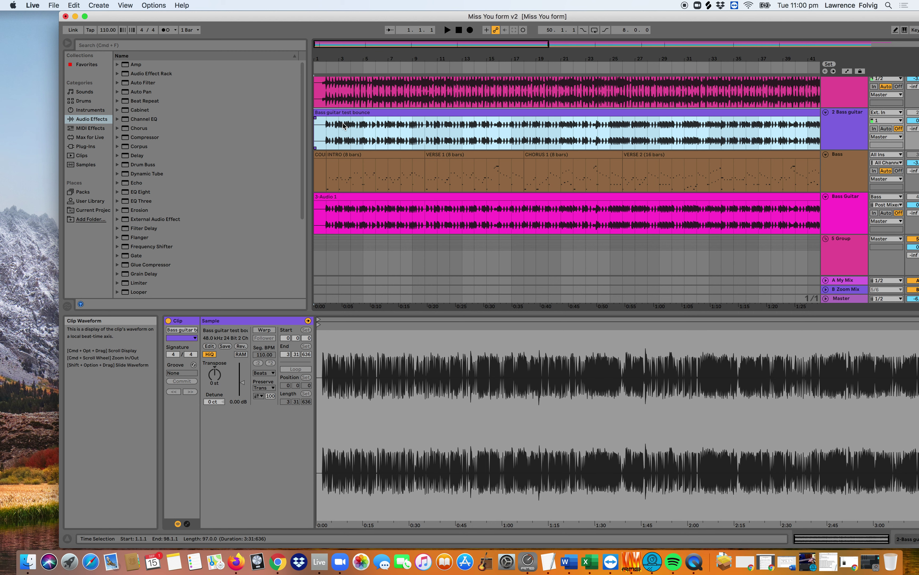
# - Compare the full length of the 3-Audio 1 clip with that of the Bass guitar test bounce clip
pyautogui.doubleClick(478, 47)
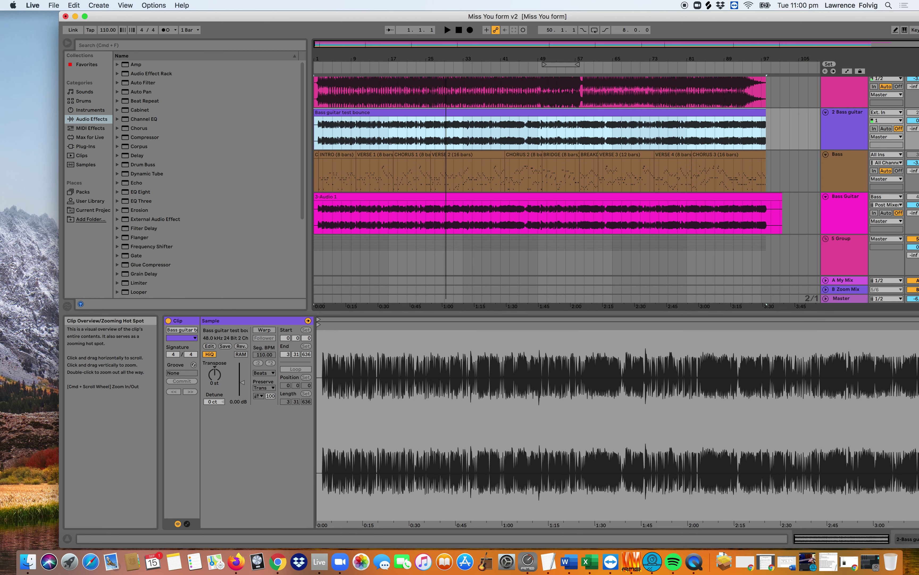
pyautogui.click(765, 200)
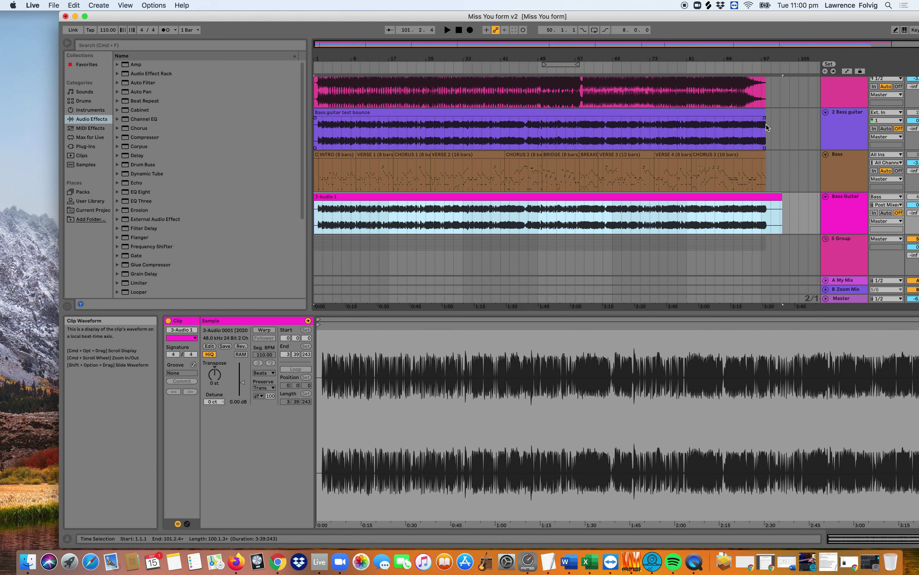
pyautogui.scroll(1, 772, 131)
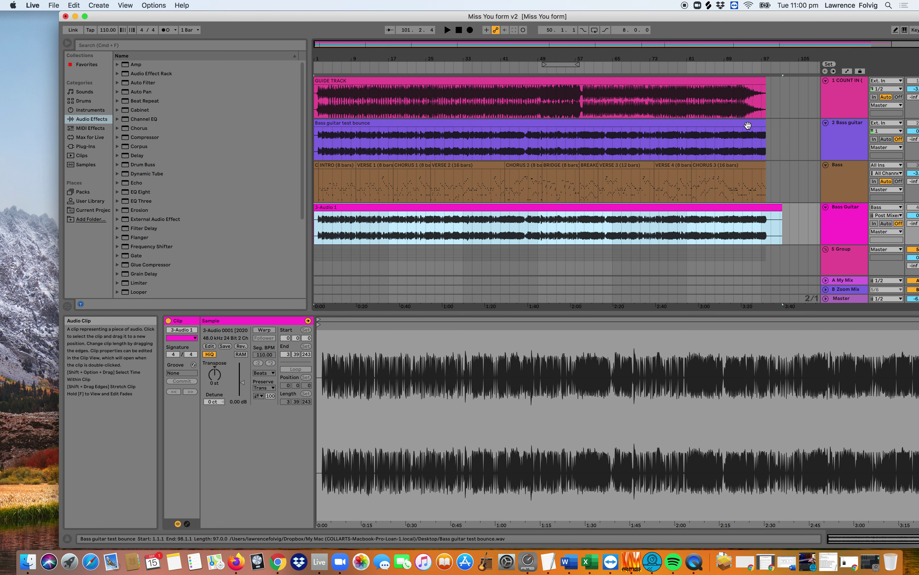
pyautogui.click(747, 124)
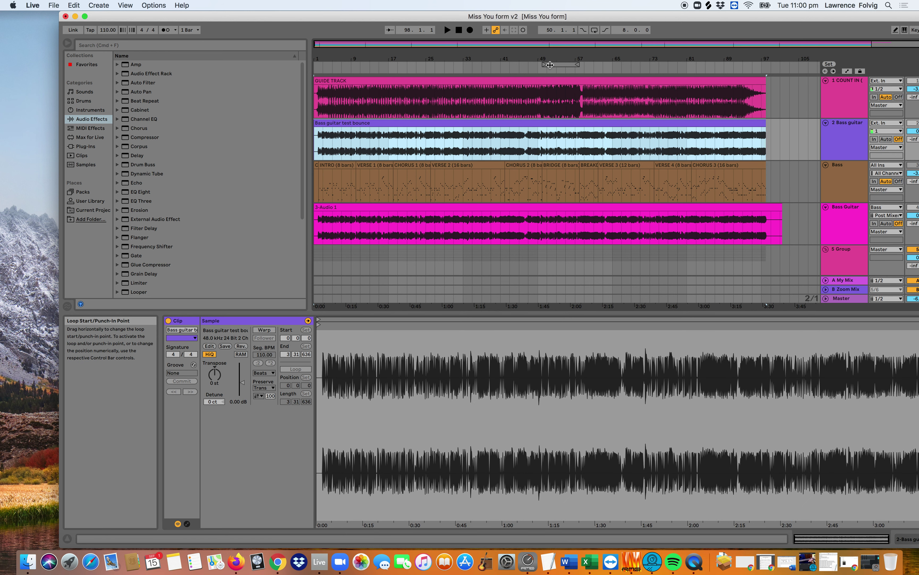
# - Extend the arrangement loop's start back to 1.1.1, leaving looping switched off
pyautogui.click(545, 65)
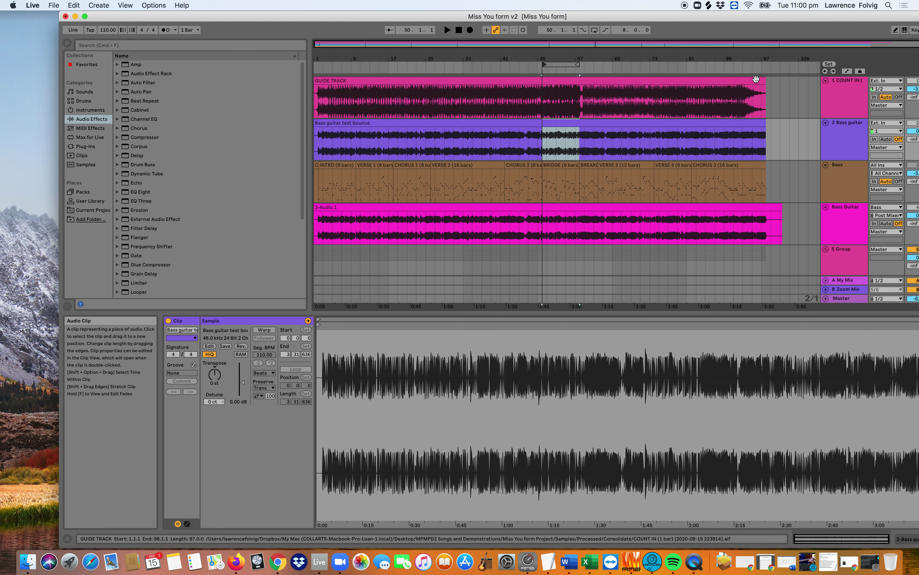
pyautogui.click(755, 79)
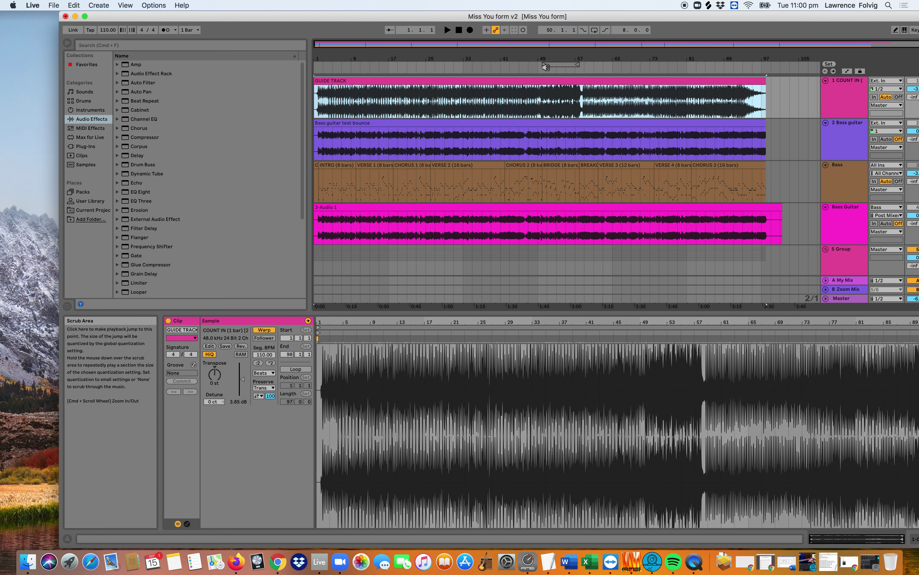
pyautogui.moveTo(545, 64); pyautogui.dragTo(314, 66)
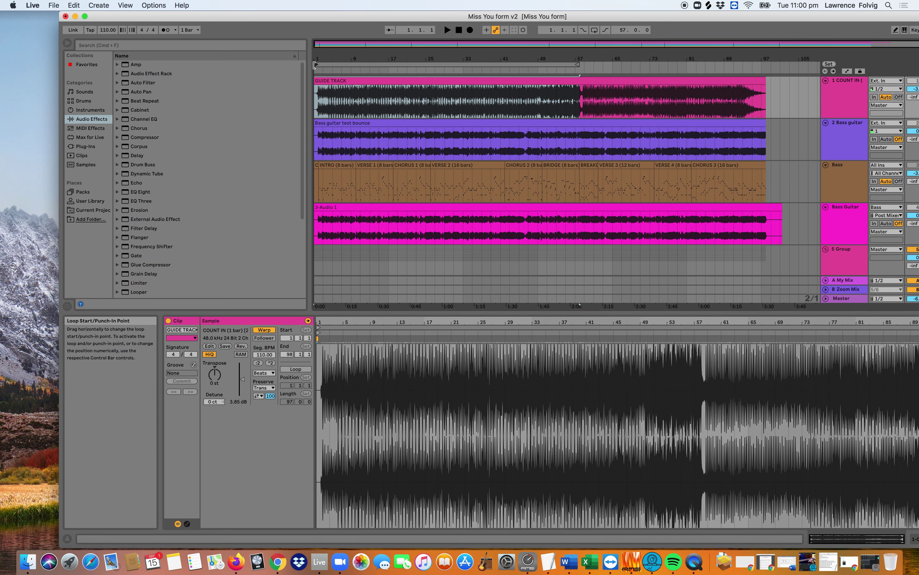
pyautogui.click(595, 31)
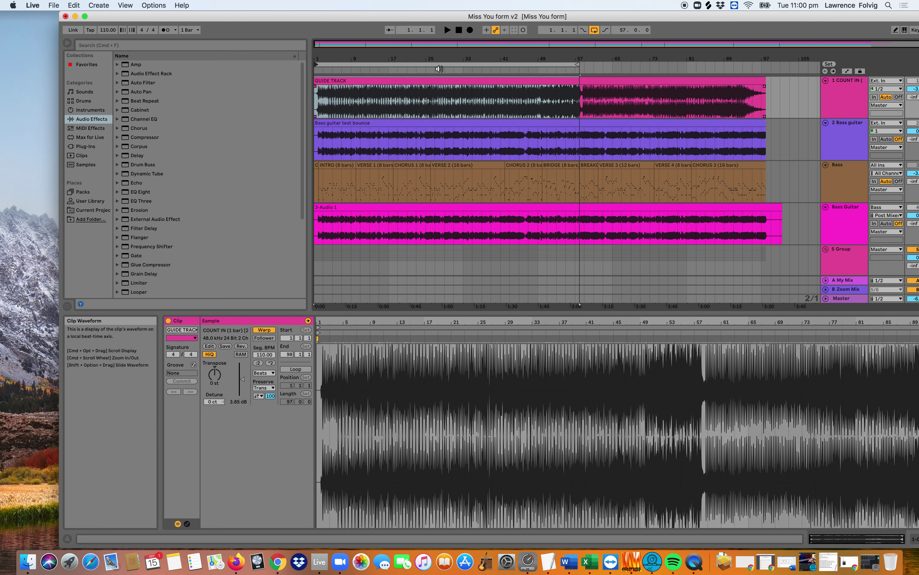
pyautogui.click(439, 65)
pyautogui.click(595, 30)
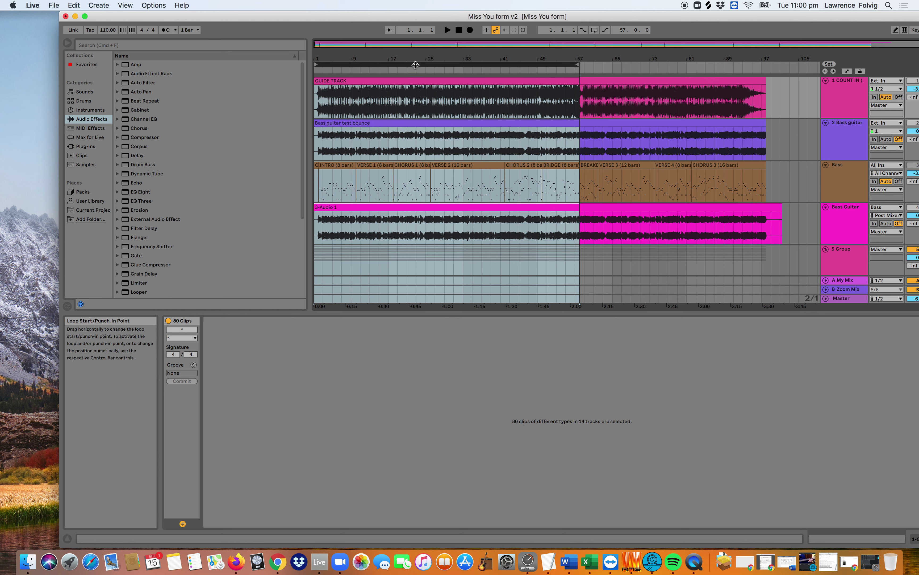
# - Extend the arrangement loop's end to the end of the guide track clip, making the loop 97 bars long
pyautogui.click(605, 82)
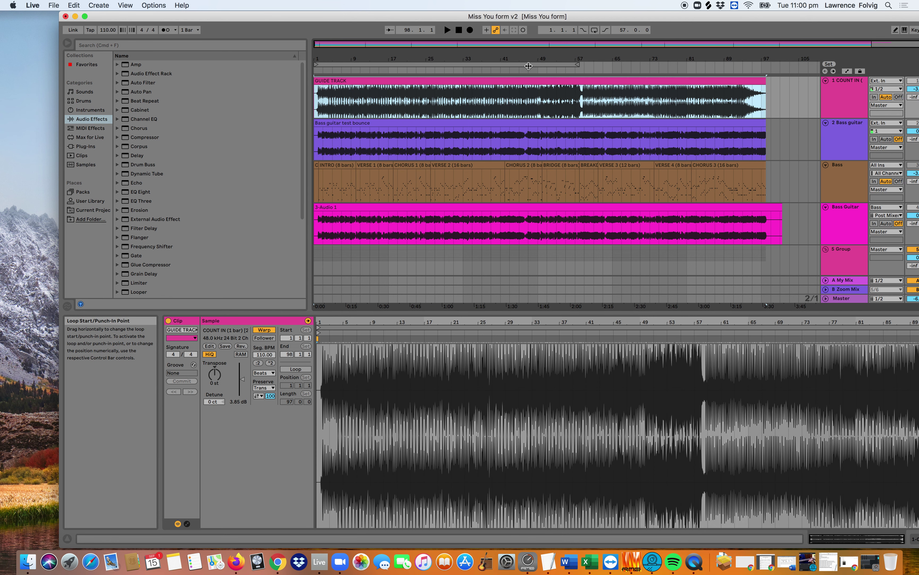
pyautogui.click(528, 66)
pyautogui.moveTo(316, 65)
pyautogui.mouseDown()
pyautogui.moveTo(338, 65)
pyautogui.moveTo(317, 67)
pyautogui.mouseUp()
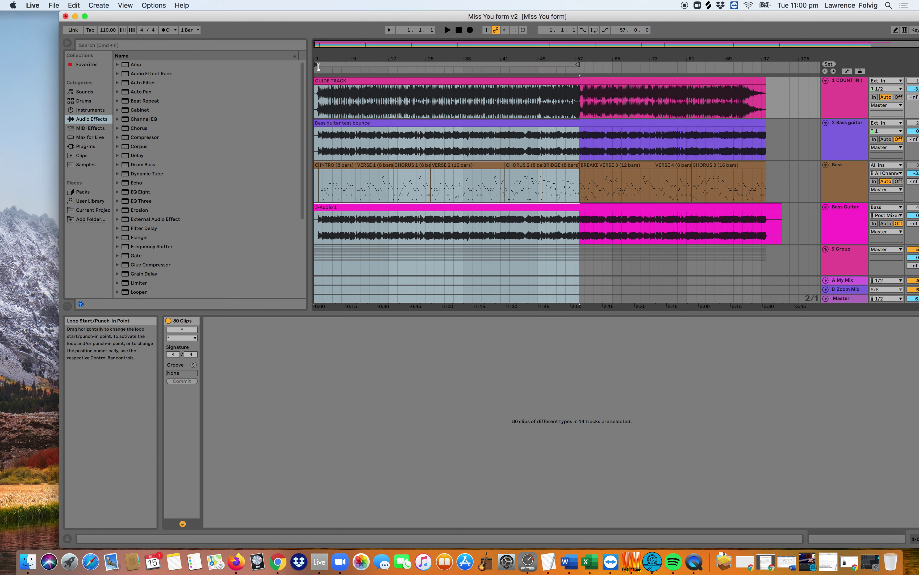
pyautogui.moveTo(581, 68); pyautogui.dragTo(775, 58)
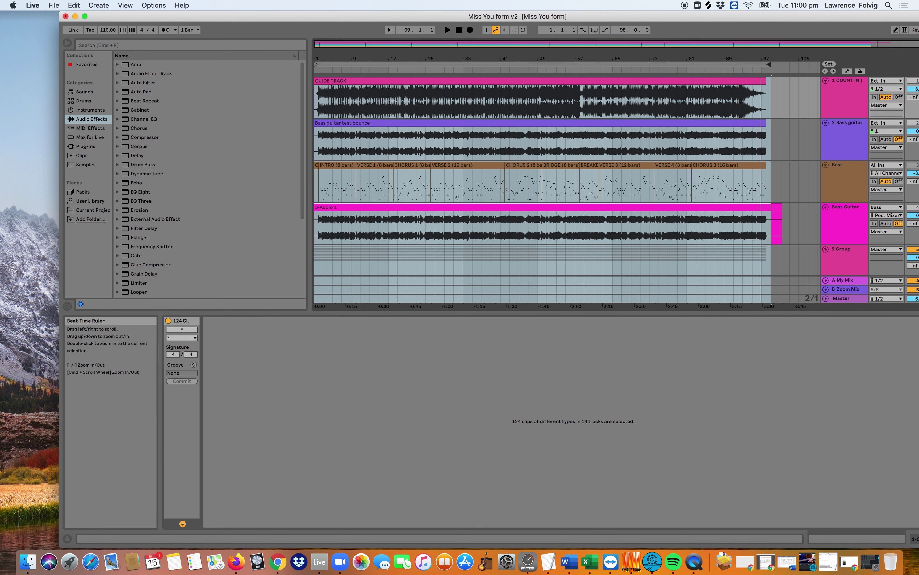
pyautogui.scroll(5, 760, 58)
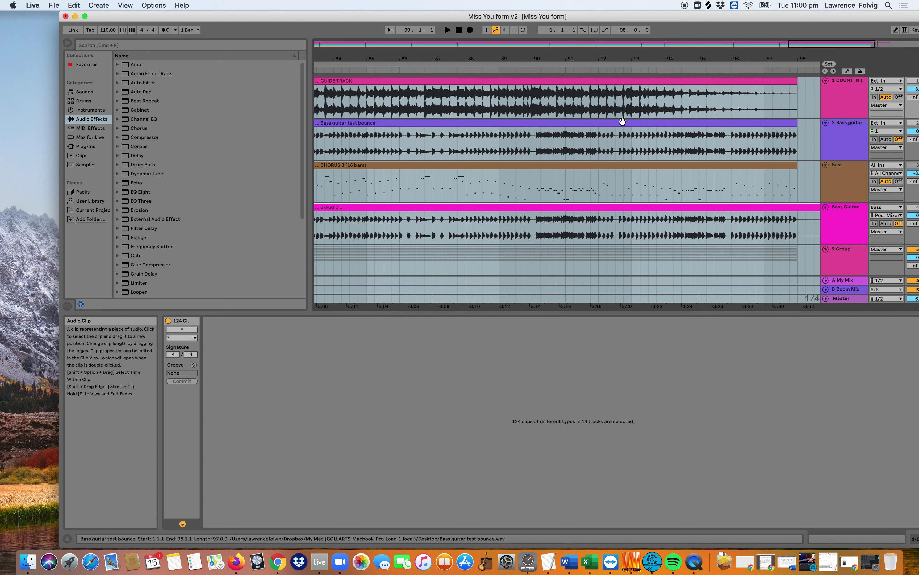
pyautogui.hscroll(3, 717, 121)
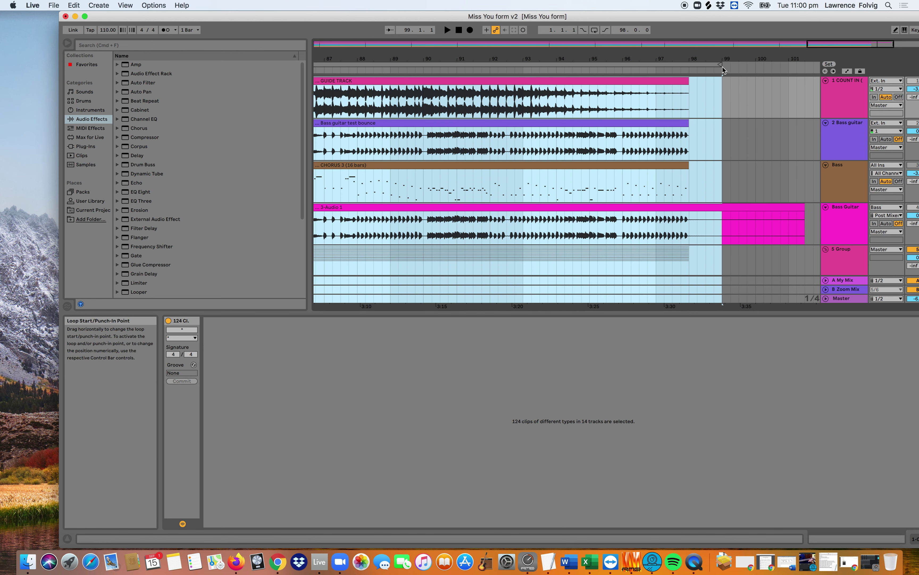
pyautogui.moveTo(722, 65); pyautogui.dragTo(689, 66)
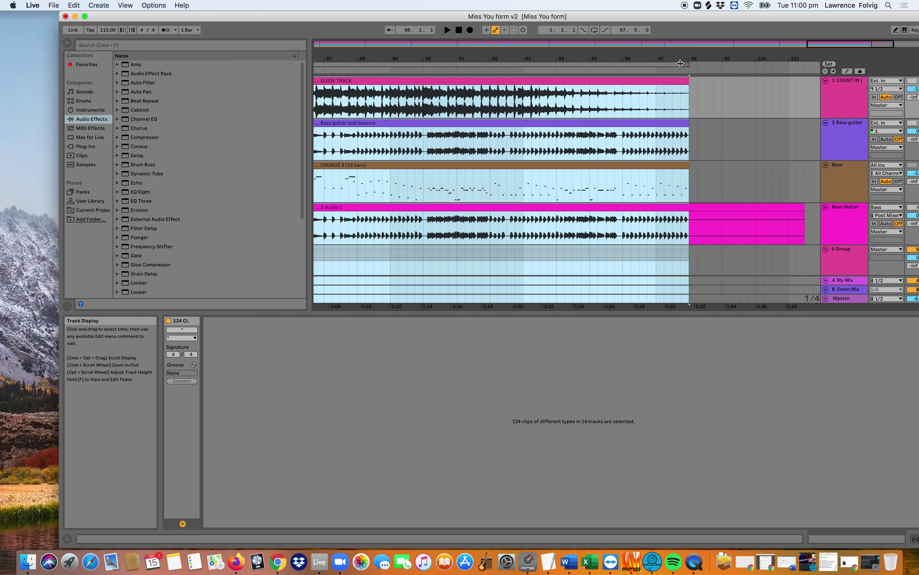
# - Select the time range covered by the loop across all tracks
pyautogui.click(680, 66)
pyautogui.click(641, 66)
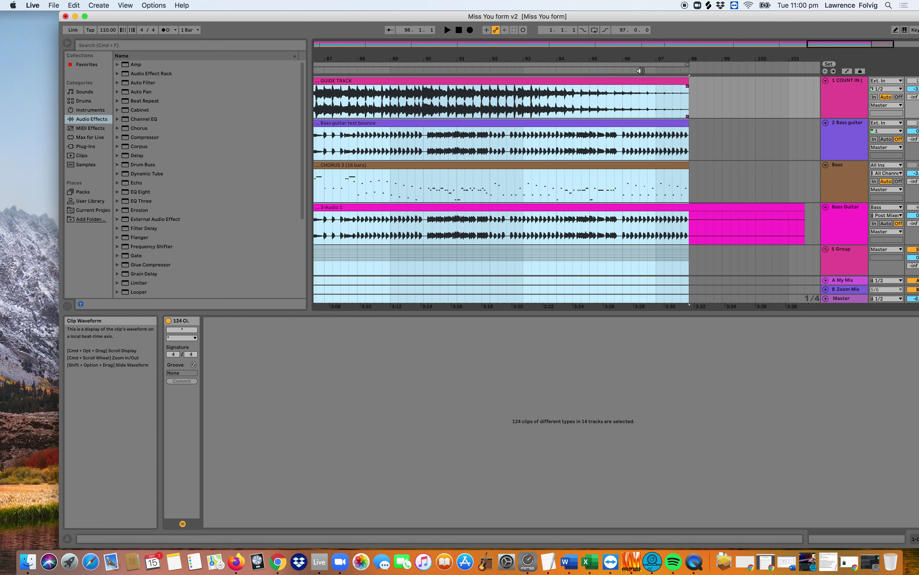
pyautogui.click(634, 65)
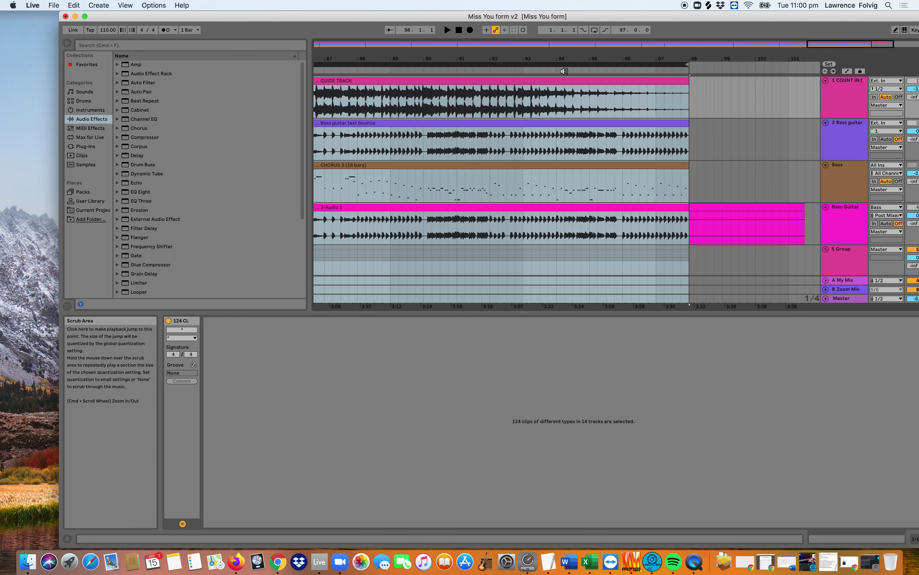
pyautogui.click(714, 88)
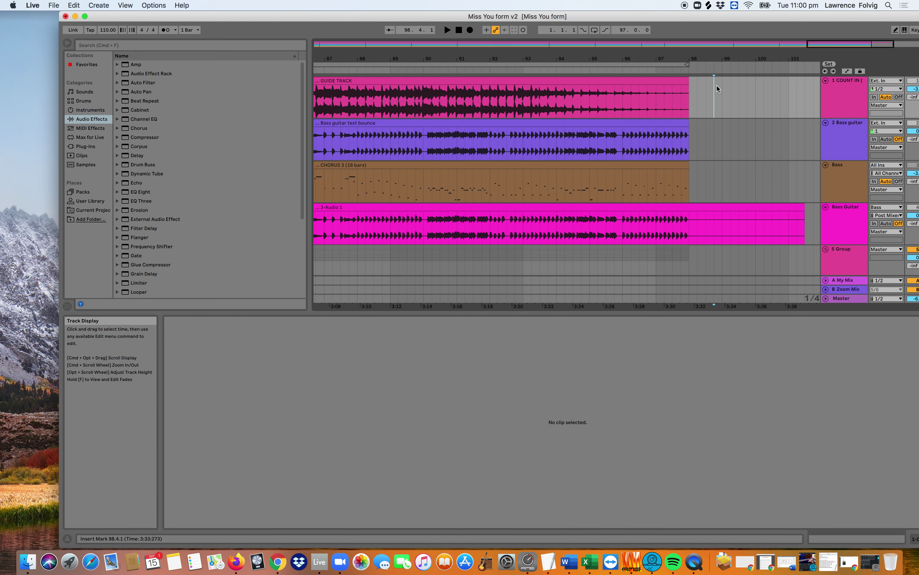
pyautogui.click(659, 81)
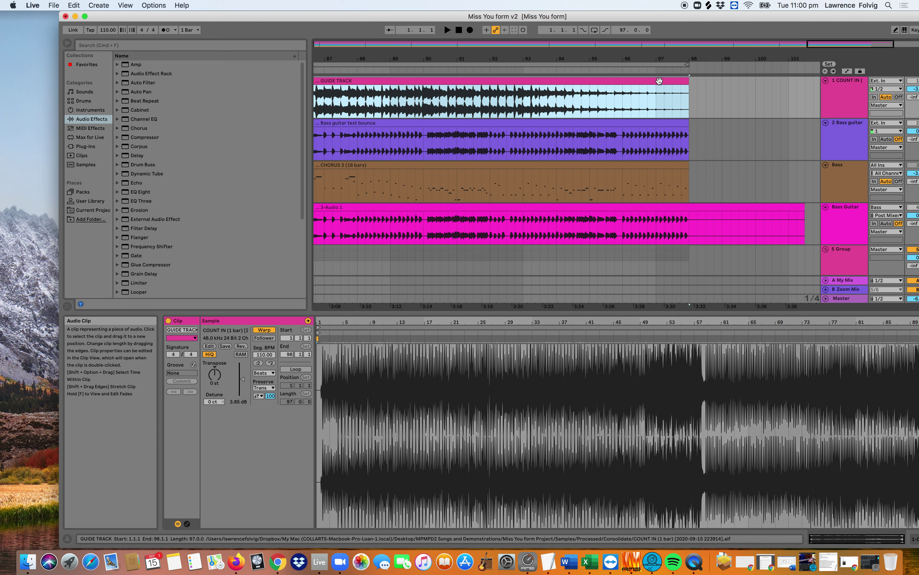
pyautogui.click(716, 103)
pyautogui.click(632, 65)
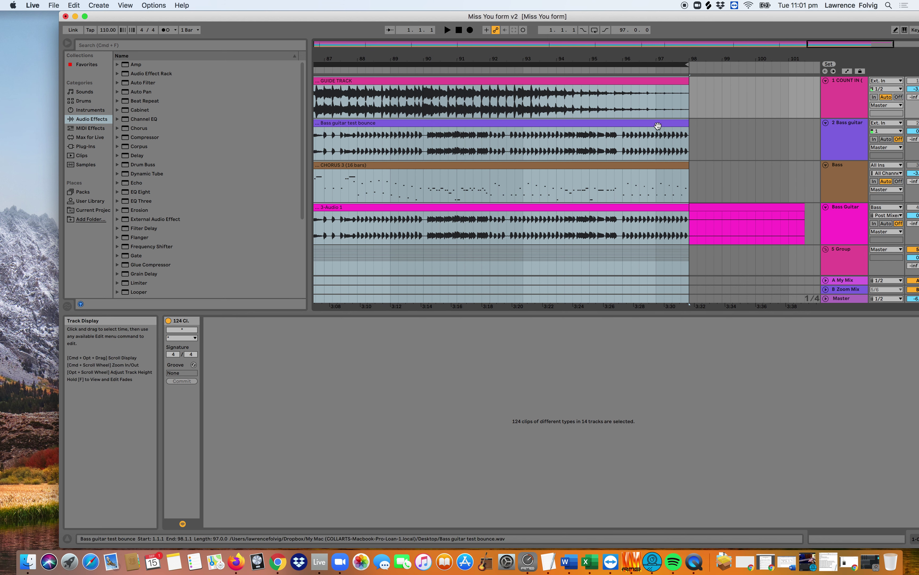
# - Move the window so its mixer section is fully on screen and delete the Bass guitar test bounce track
pyautogui.moveTo(598, 18); pyautogui.dragTo(543, 19)
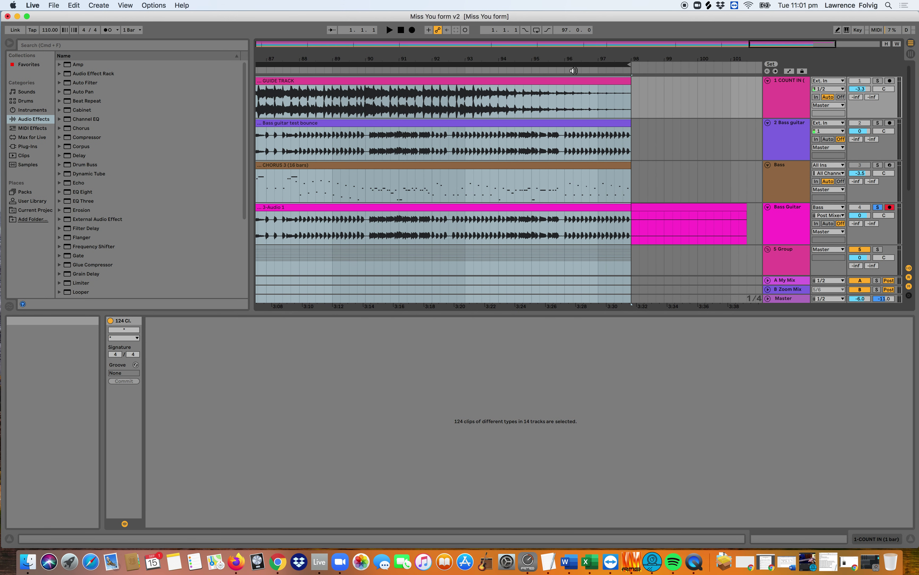
pyautogui.doubleClick(755, 44)
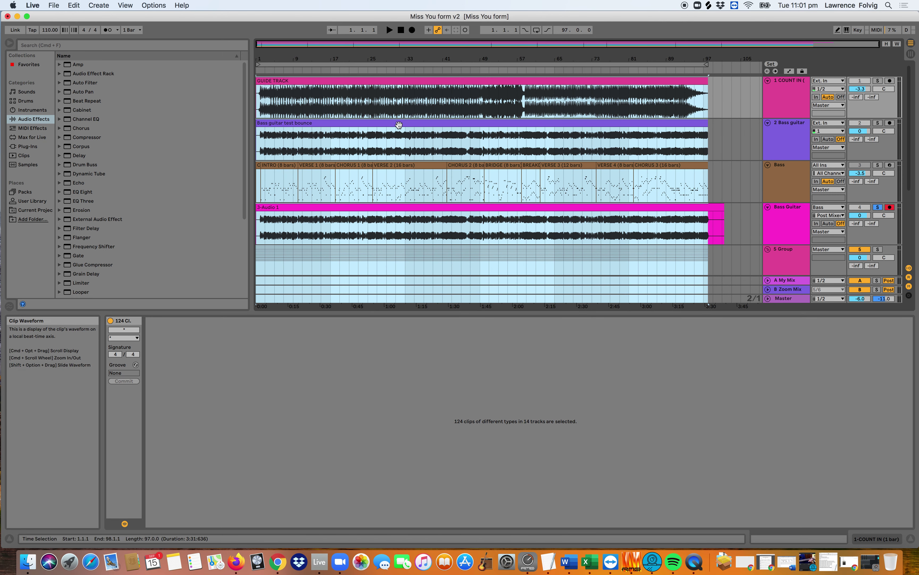
pyautogui.click(791, 156)
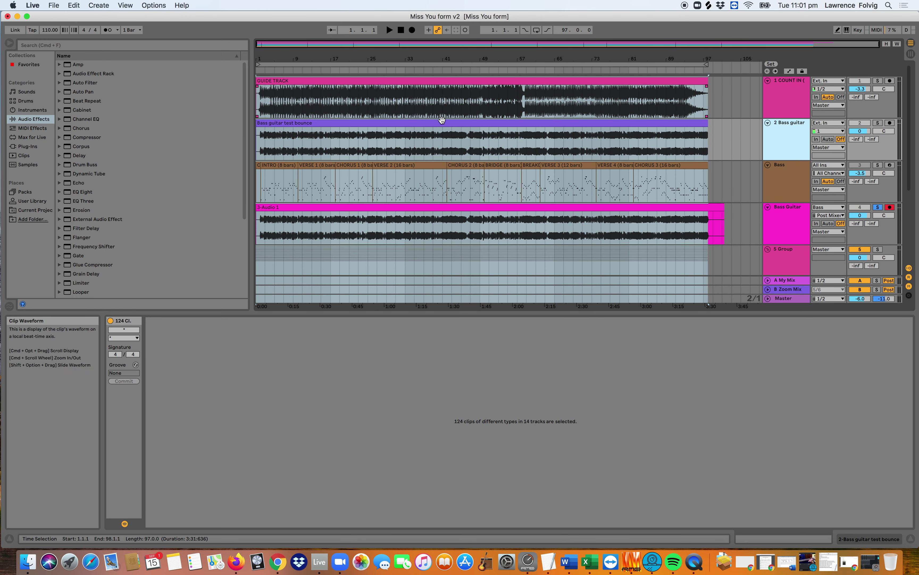
pyautogui.scroll(-5, 405, 187)
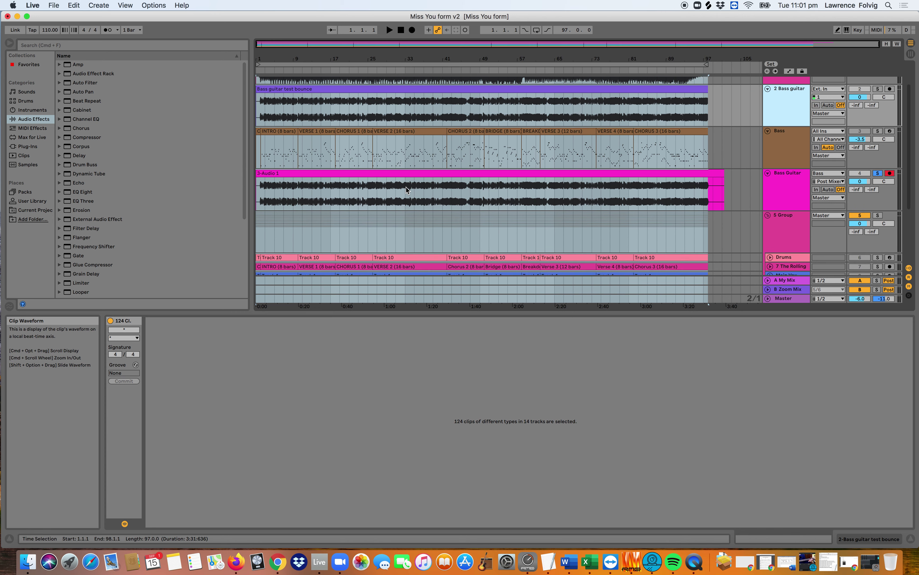
pyautogui.scroll(4, 406, 187)
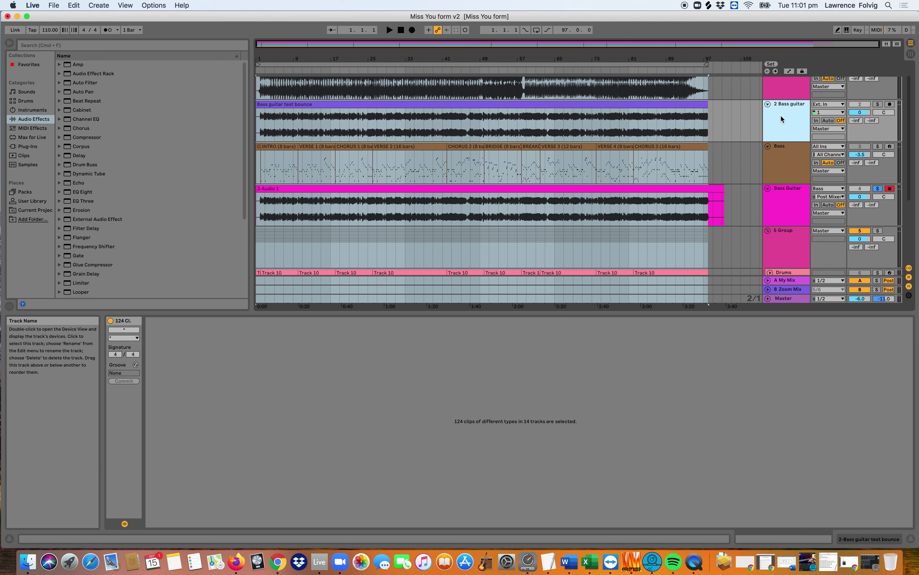
pyautogui.press('BackSpace')
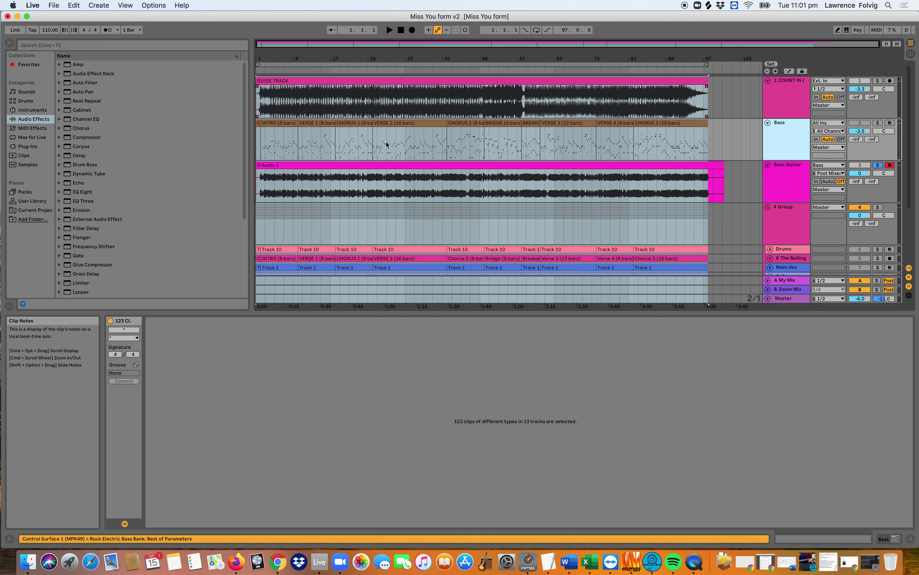
# - Select the VERSE 2 (16 bars) MIDI clip on the Bass track
pyautogui.click(396, 125)
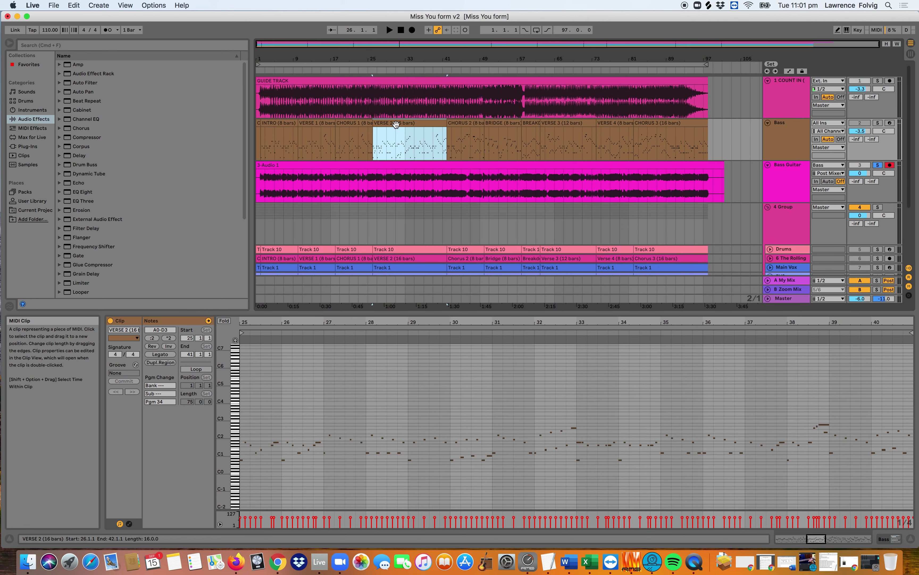
pyautogui.press('+')
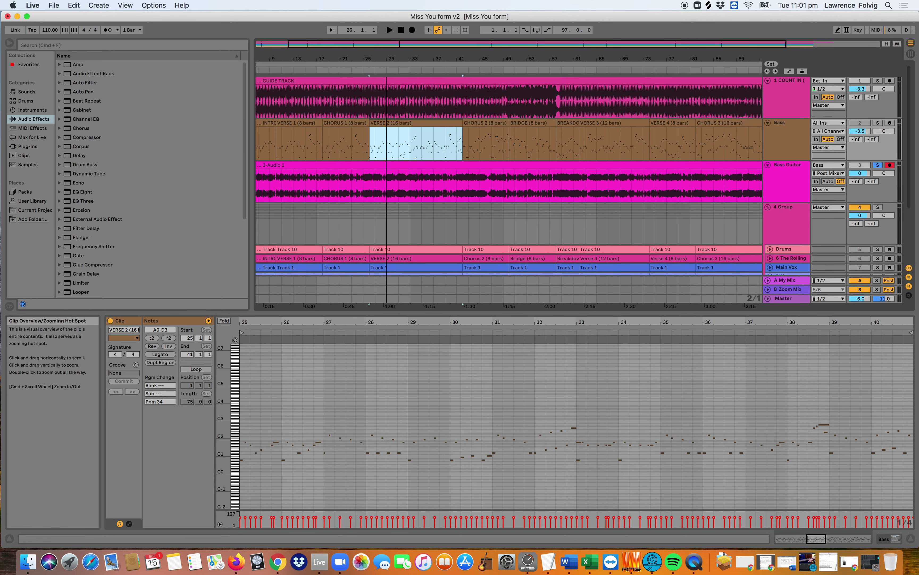
pyautogui.press('z')
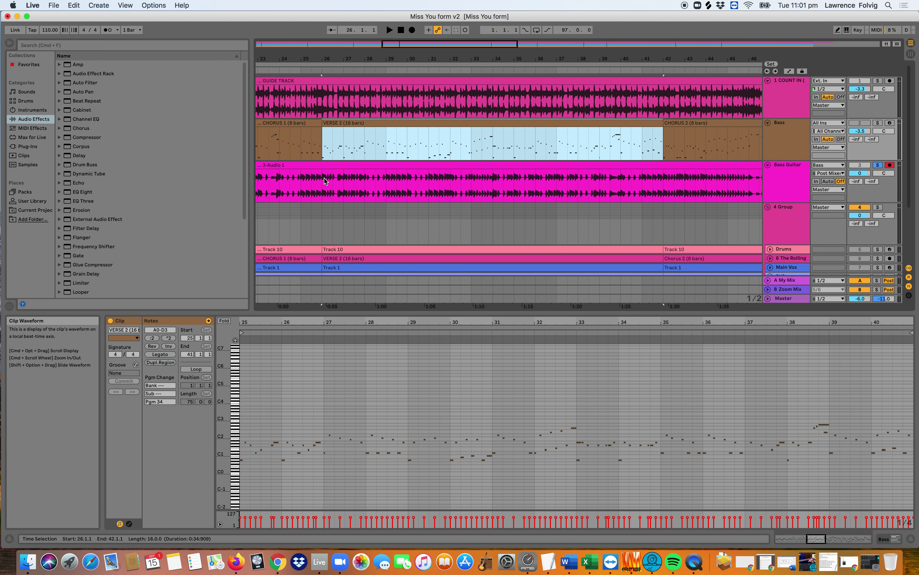
pyautogui.click(300, 125)
pyautogui.click(339, 126)
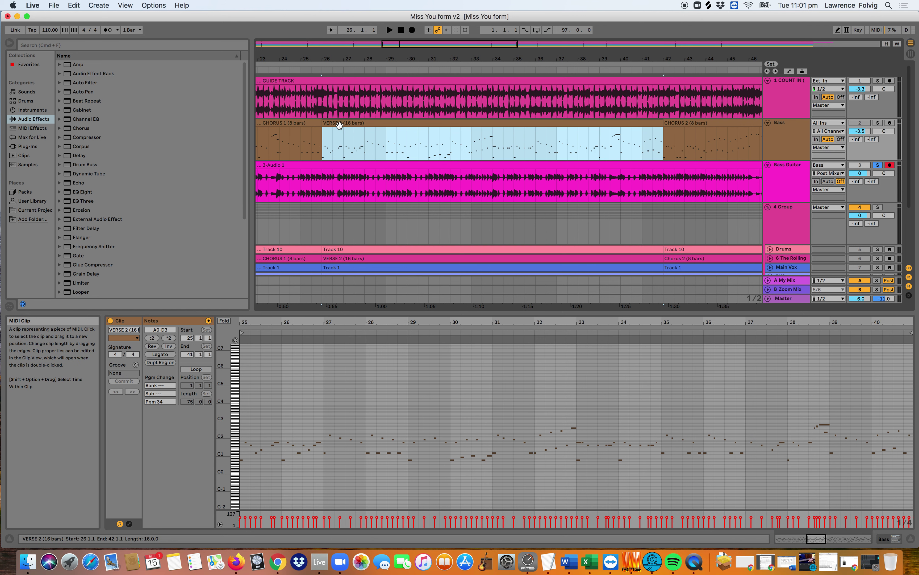
# - Split the Bass Guitar track's audio clip at bars 26 and 42 to isolate the 16-bar verse 2 section
pyautogui.moveTo(323, 176); pyautogui.dragTo(665, 180)
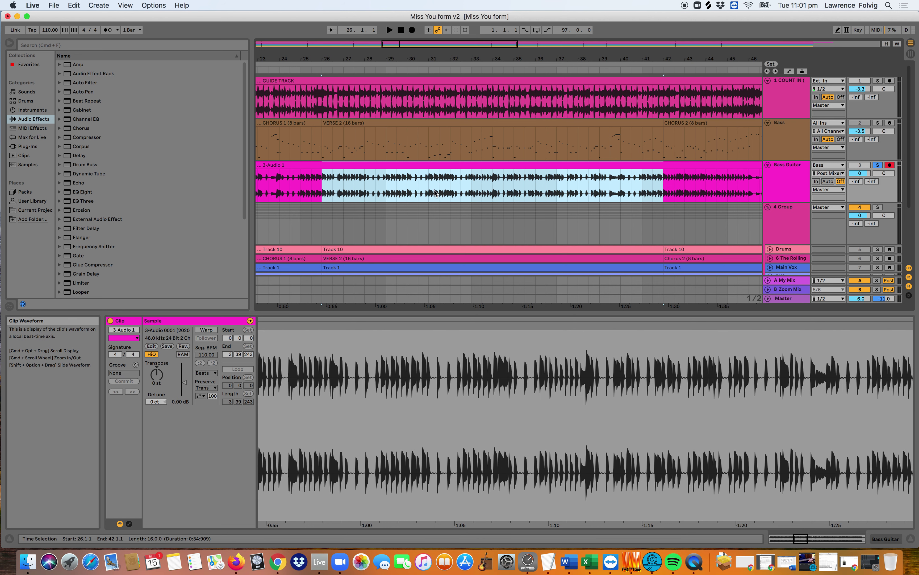
pyautogui.press('super+e')
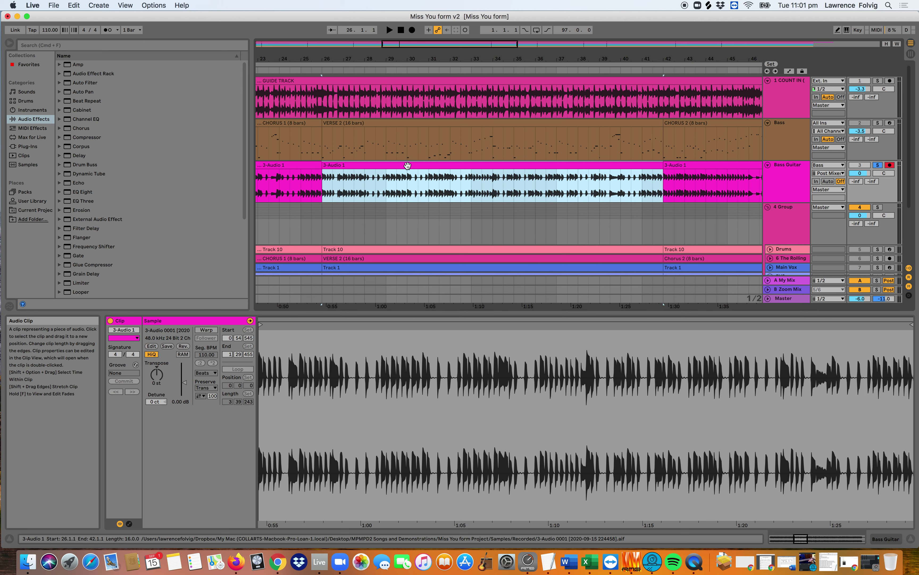
pyautogui.click(292, 167)
pyautogui.click(376, 173)
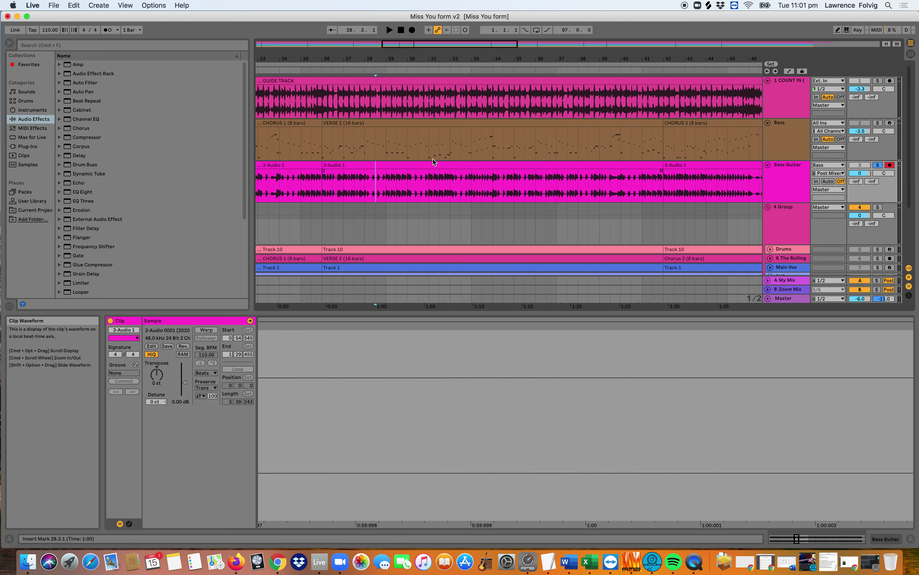
pyautogui.click(433, 164)
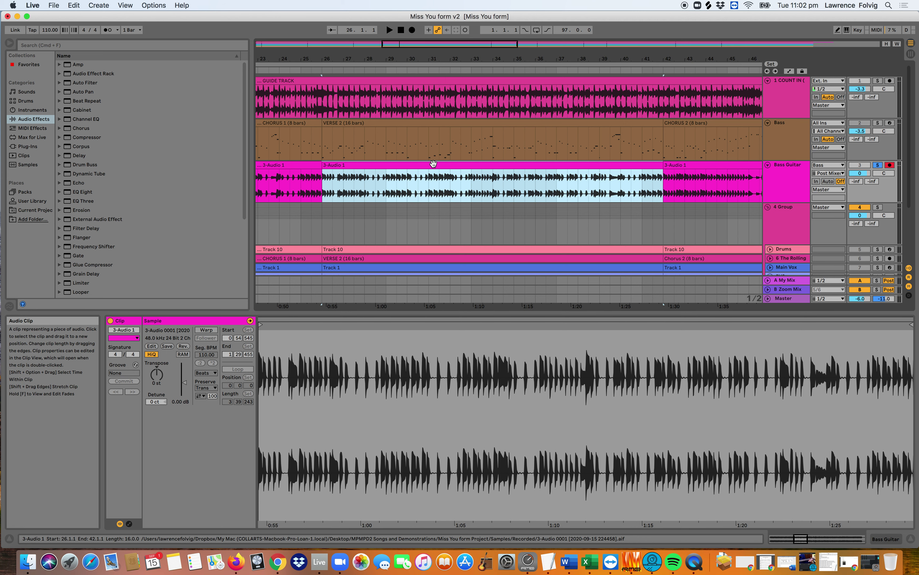
# - Delete the Bass Guitar audio before and after the verse 2 section, then select the remaining clip
pyautogui.doubleClick(553, 46)
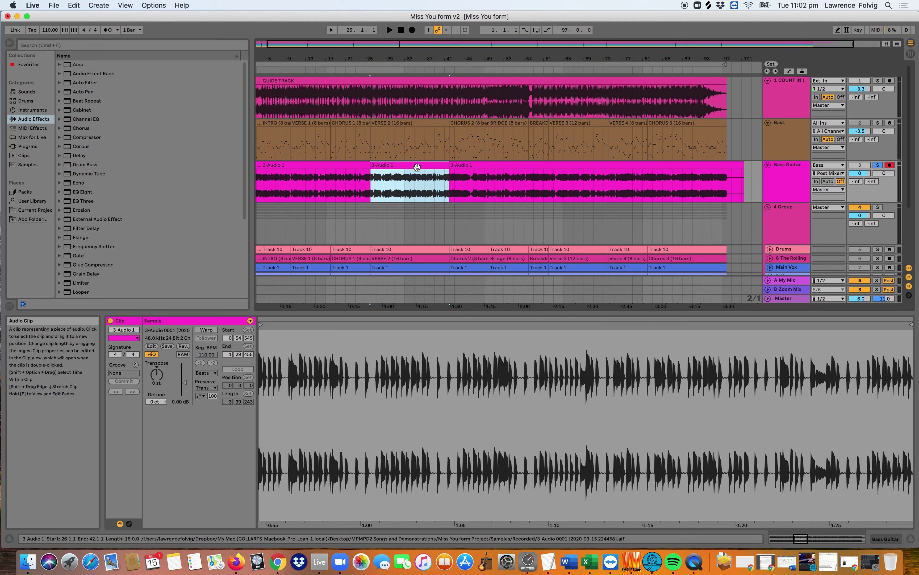
pyautogui.click(342, 166)
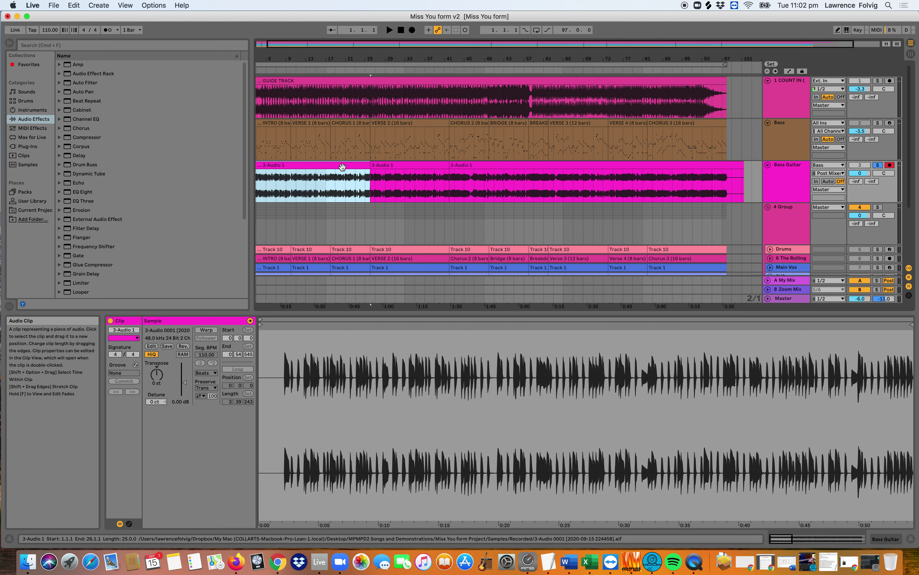
pyautogui.press('Delete')
pyautogui.click(511, 165)
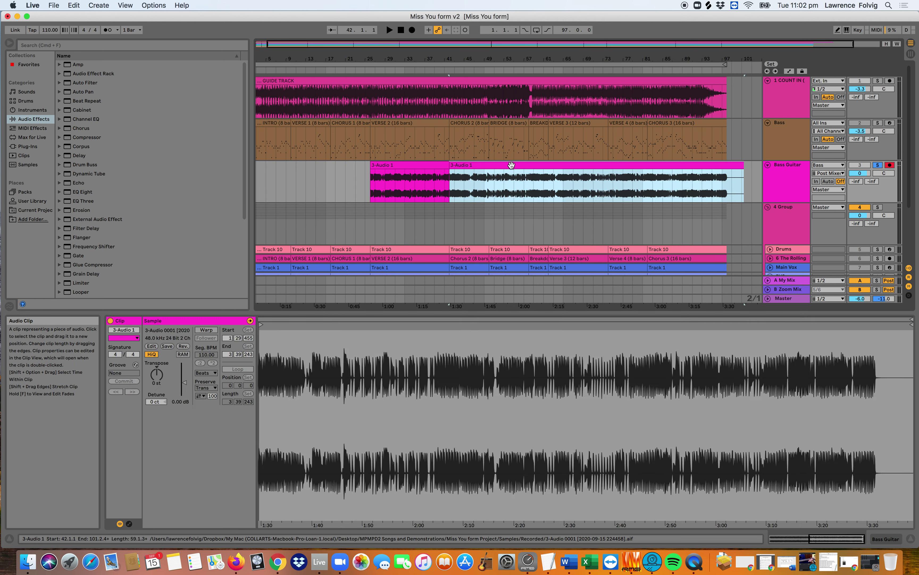
pyautogui.press('Delete')
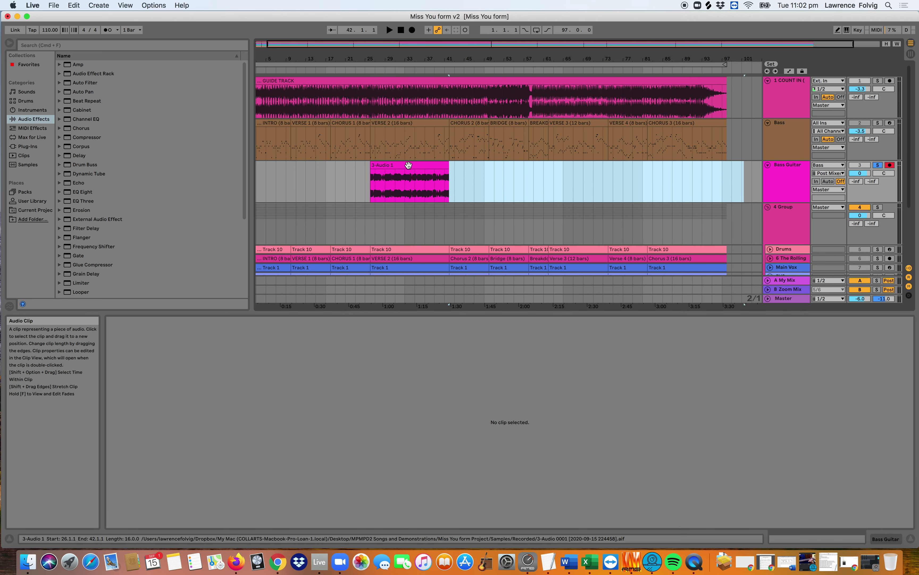
pyautogui.click(408, 165)
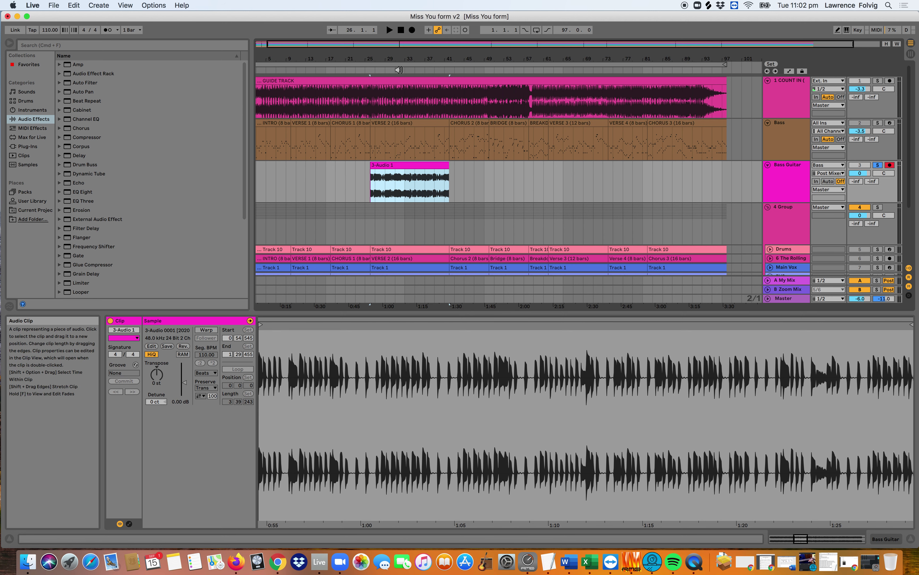
# - Select the whole GUIDE TRACK clip, from bar 1 to its end, as the time range for the export
pyautogui.click(391, 80)
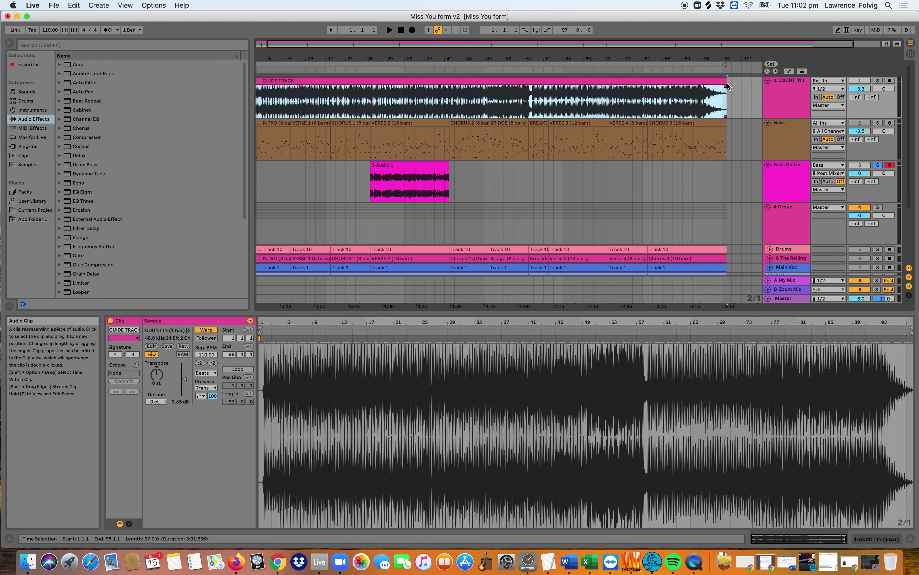
pyautogui.hscroll(1, 511, 86)
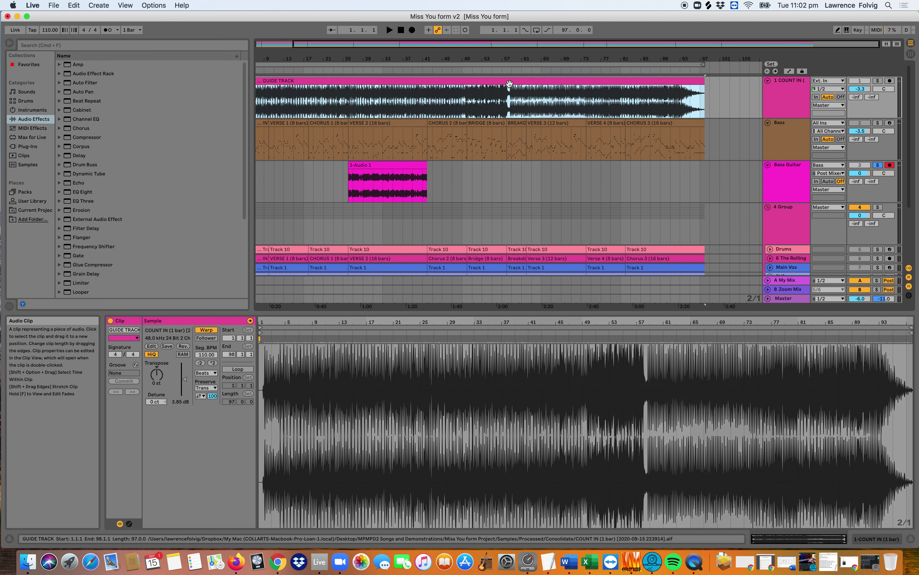
pyautogui.hscroll(-2, 512, 87)
pyautogui.scroll(-1, 511, 87)
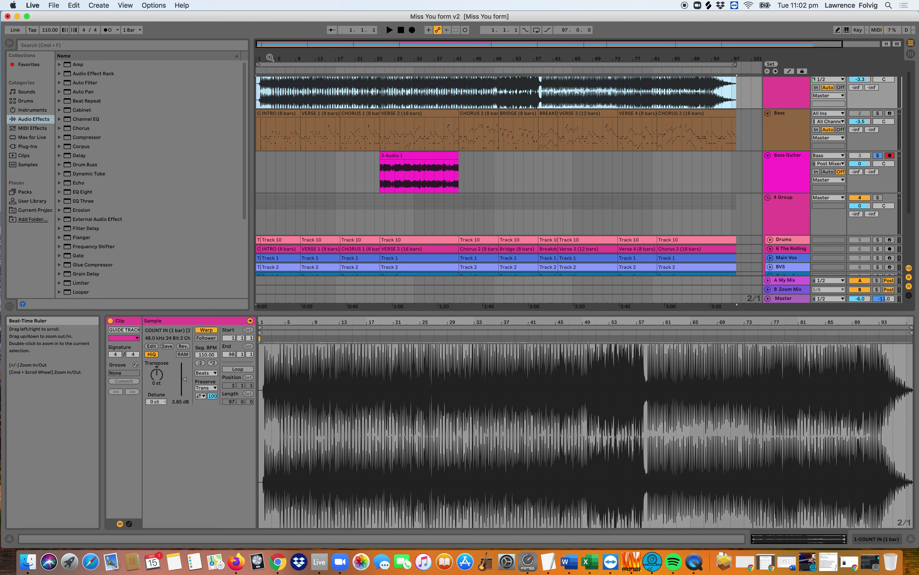
pyautogui.scroll(-4, 280, 125)
pyautogui.scroll(5, 283, 144)
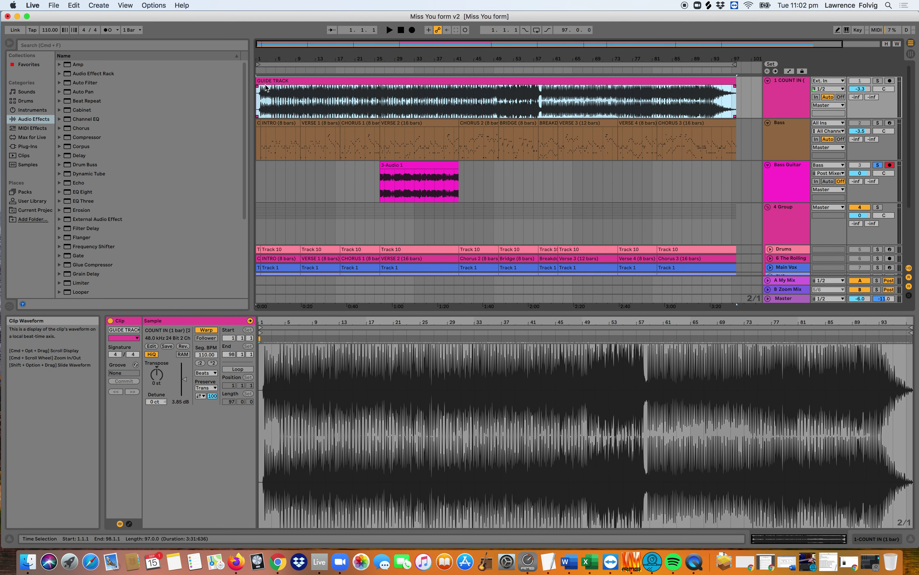
pyautogui.moveTo(266, 82); pyautogui.dragTo(283, 80)
pyautogui.press('super+z')
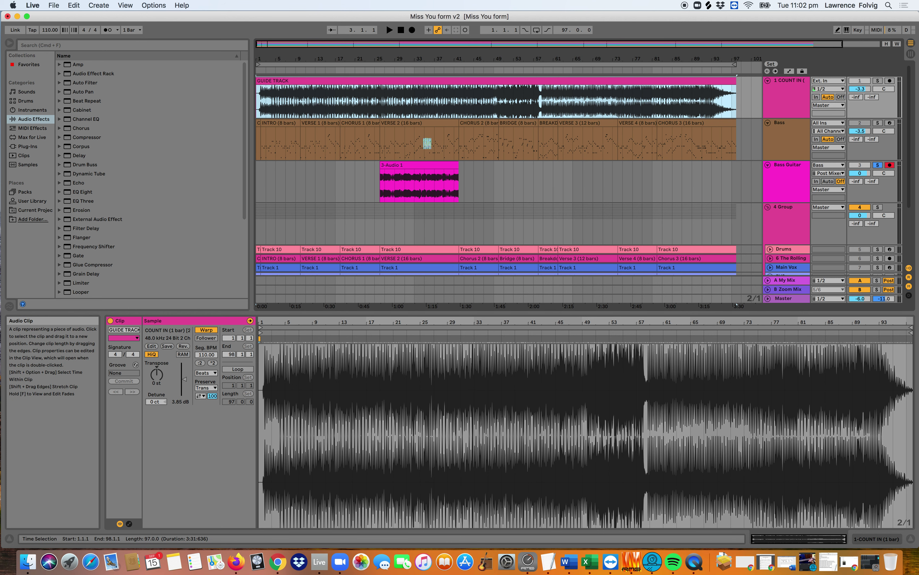
pyautogui.click(478, 81)
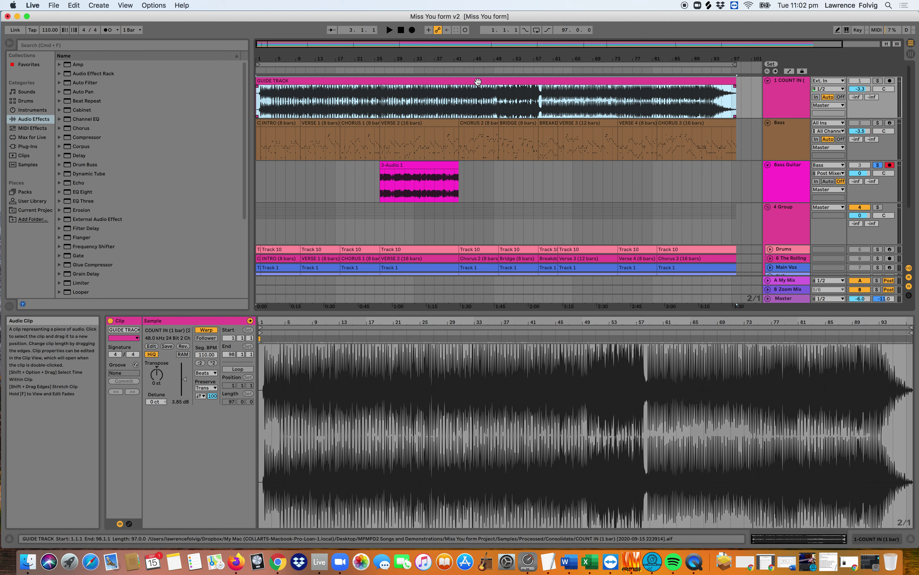
# - Select the Bass Guitar track and open the audio export settings for it
pyautogui.click(794, 180)
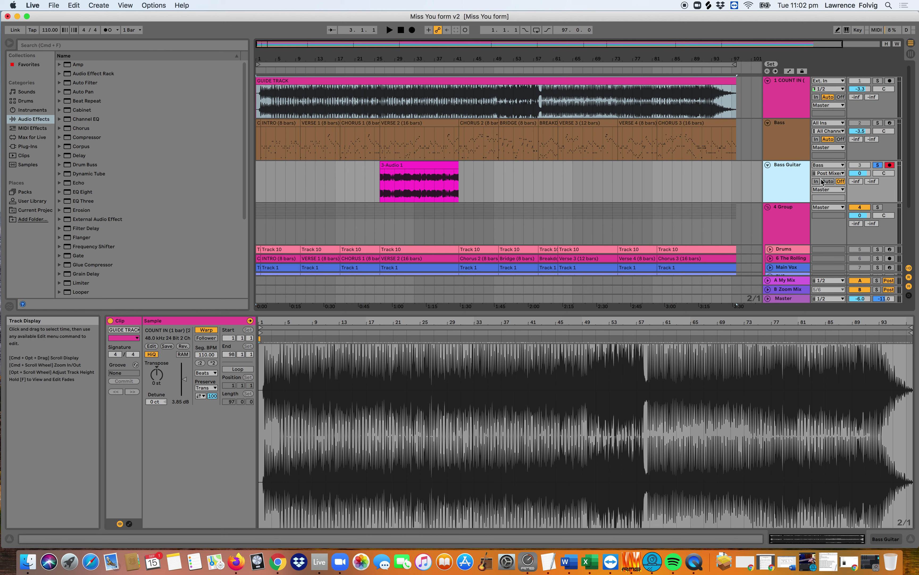
pyautogui.click(54, 5)
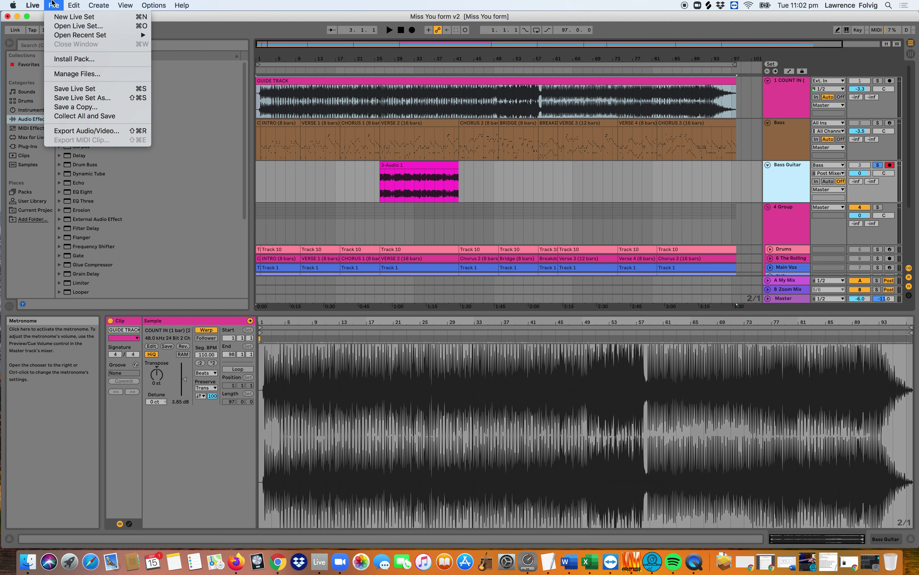
pyautogui.click(79, 131)
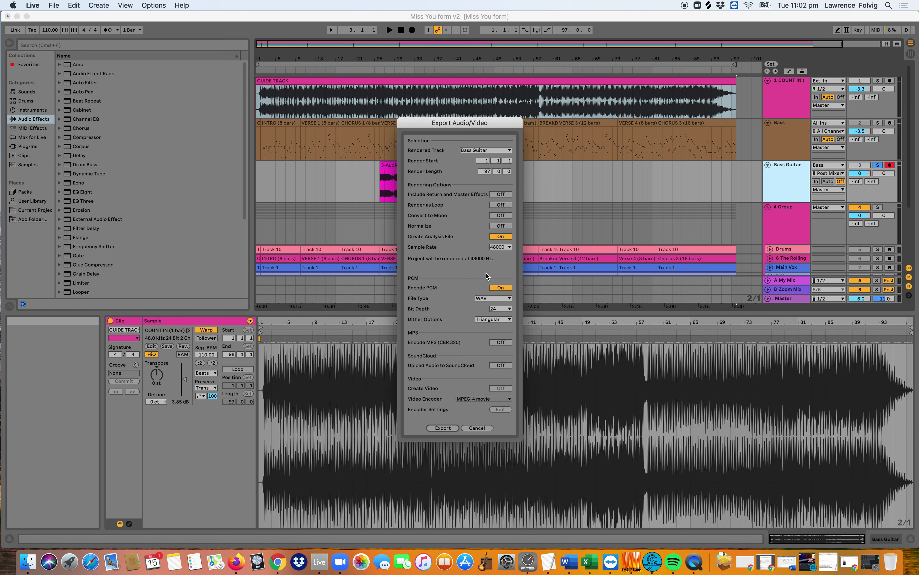
pyautogui.click(448, 427)
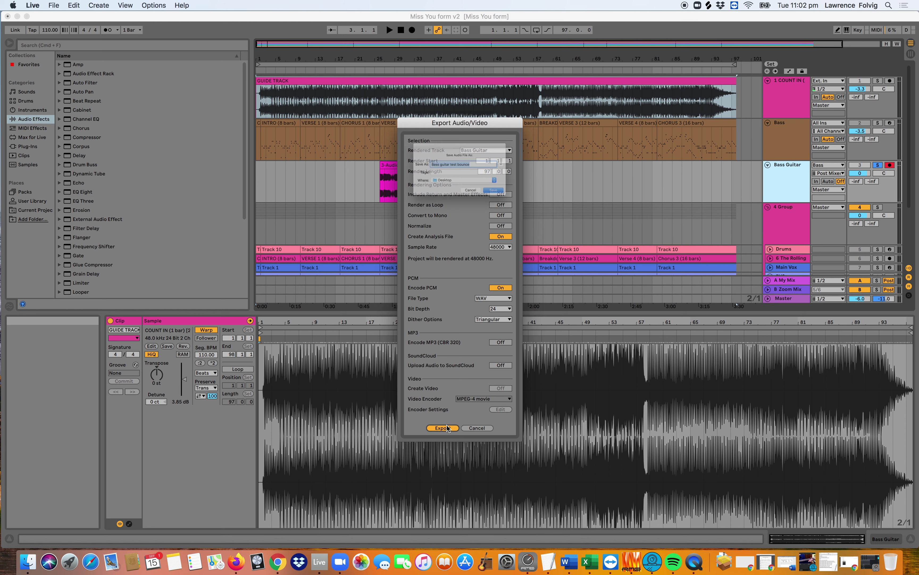
pyautogui.press('Right')
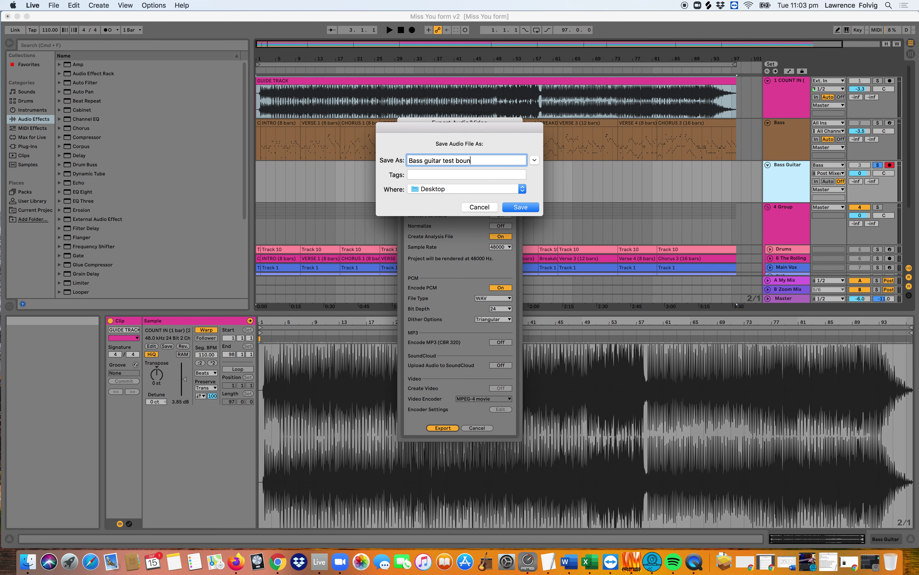
pyautogui.click(479, 208)
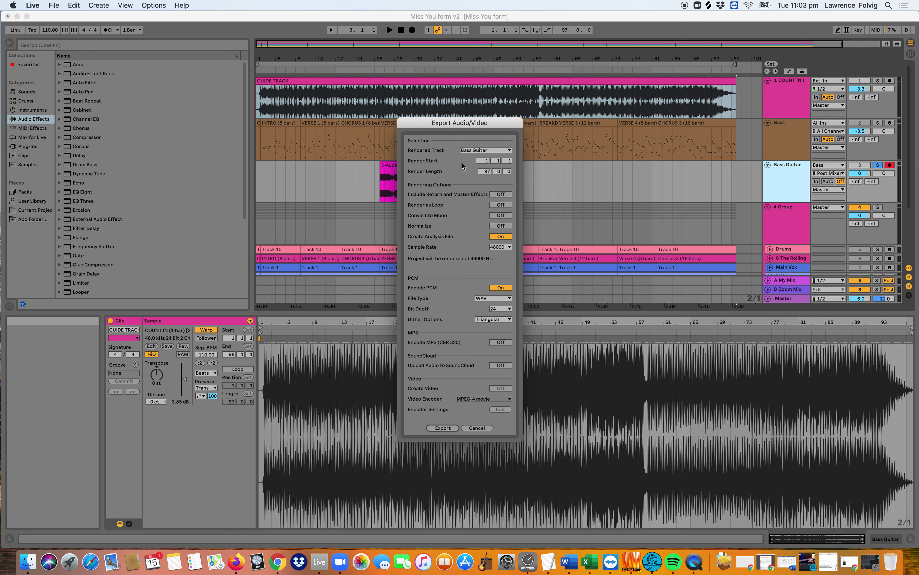
# - Export the Bass Guitar track as a 24-bit, 48000 Hz WAV named "Bass guitar verse 2 only" to the Desktop
pyautogui.moveTo(446, 123)
pyautogui.mouseDown()
pyautogui.moveTo(420, 247)
pyautogui.moveTo(428, 257)
pyautogui.moveTo(420, 242)
pyautogui.moveTo(430, 121)
pyautogui.mouseUp()
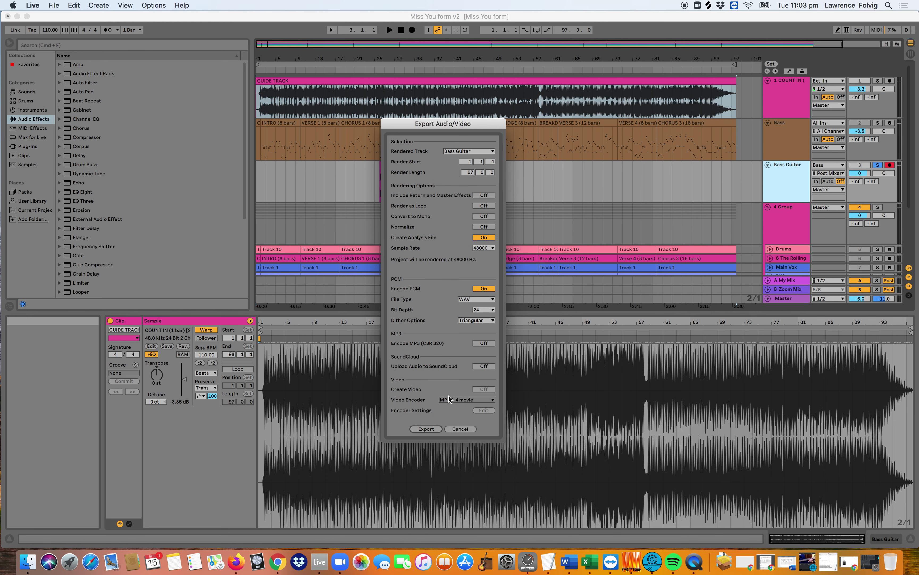
pyautogui.click(426, 428)
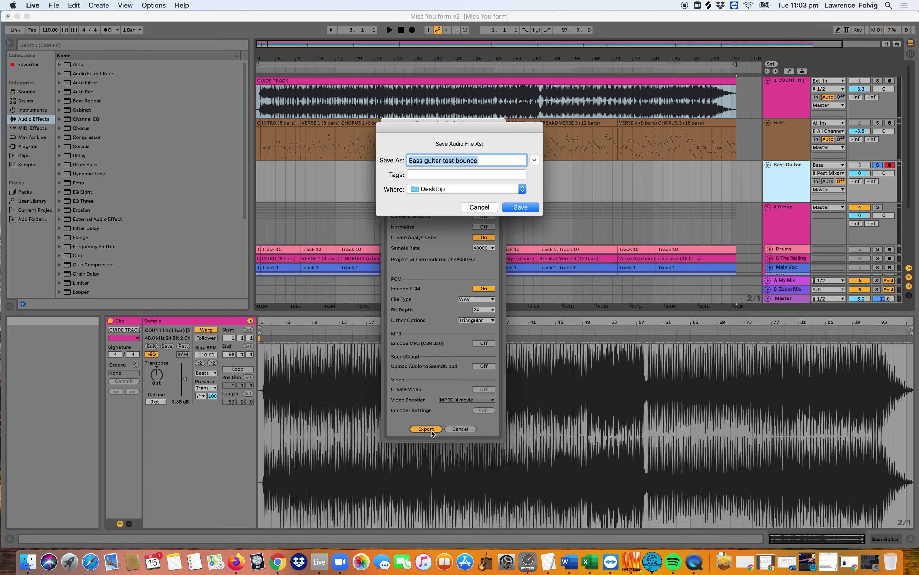
pyautogui.press('Right')
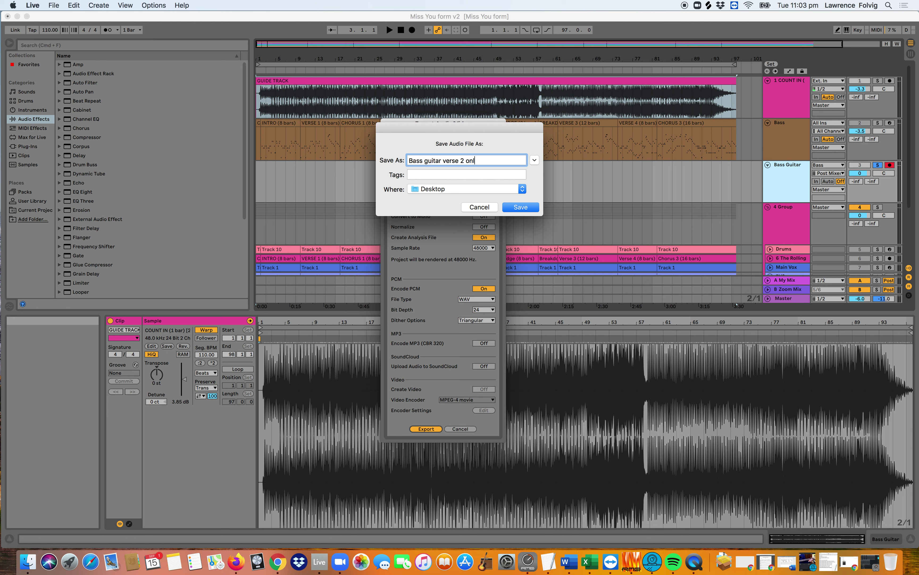
pyautogui.click(520, 208)
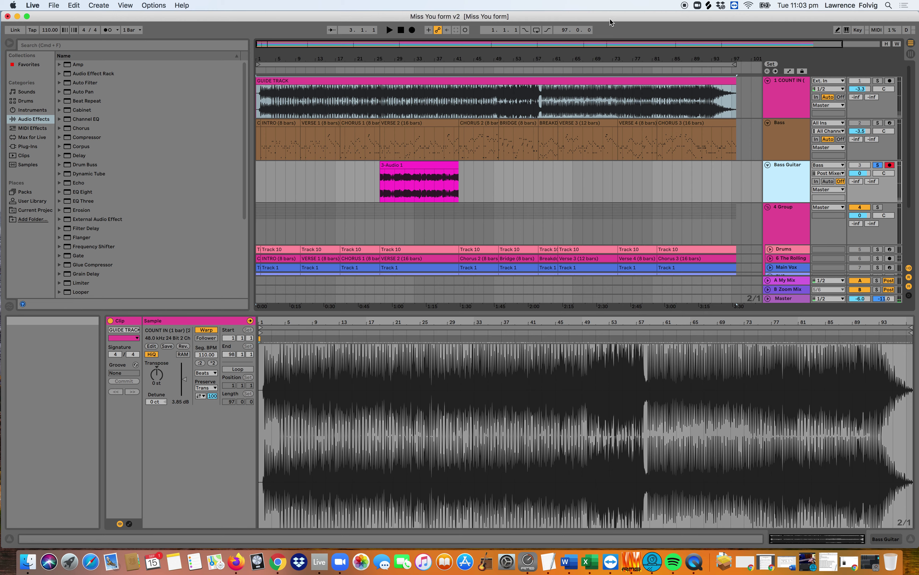
# - Move the window to uncover the desktop files and insert a new audio track directly below the Bass track
pyautogui.moveTo(610, 20); pyautogui.dragTo(574, 11)
pyautogui.click(756, 147)
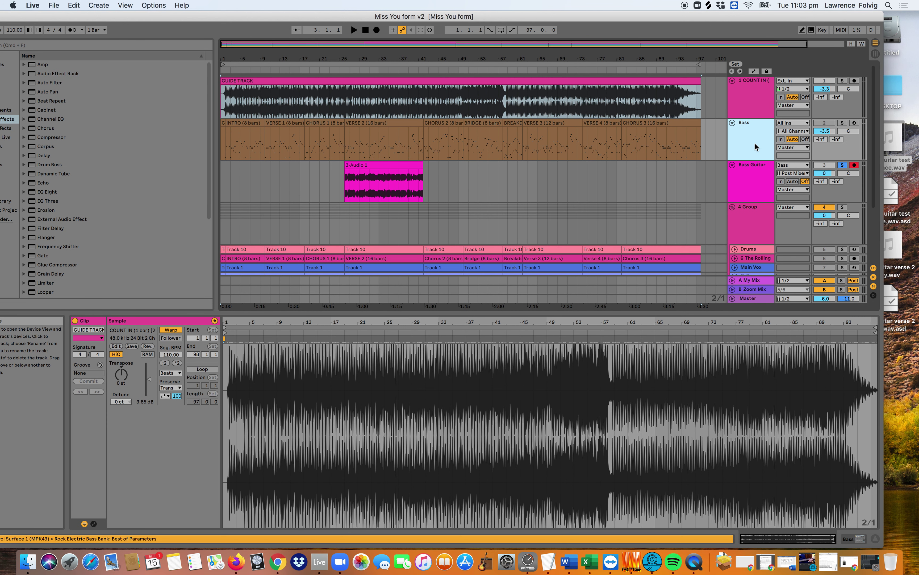
pyautogui.press('super+t')
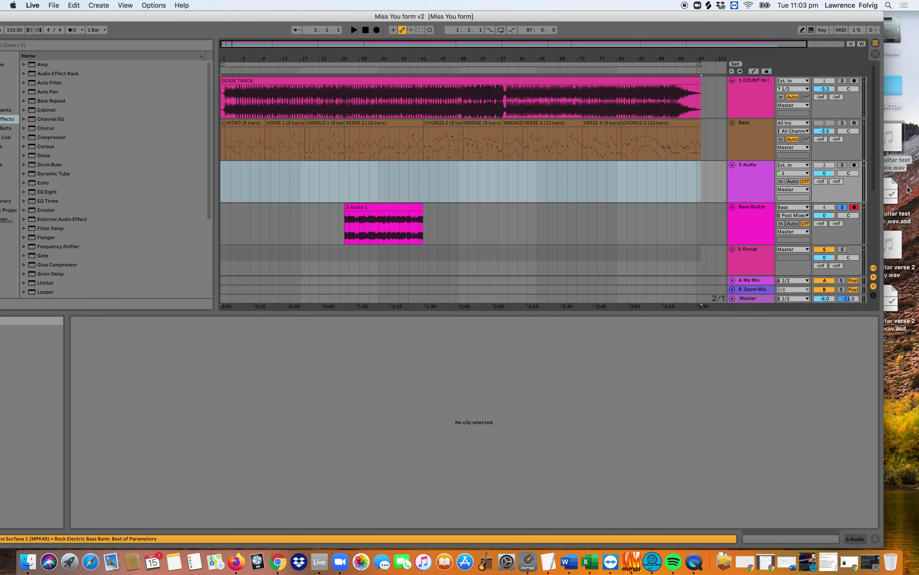
# - Import "Bass guitar verse 2 only.wav" from the desktop onto the new audio track
pyautogui.moveTo(734, 17); pyautogui.dragTo(635, 11)
pyautogui.click(842, 204)
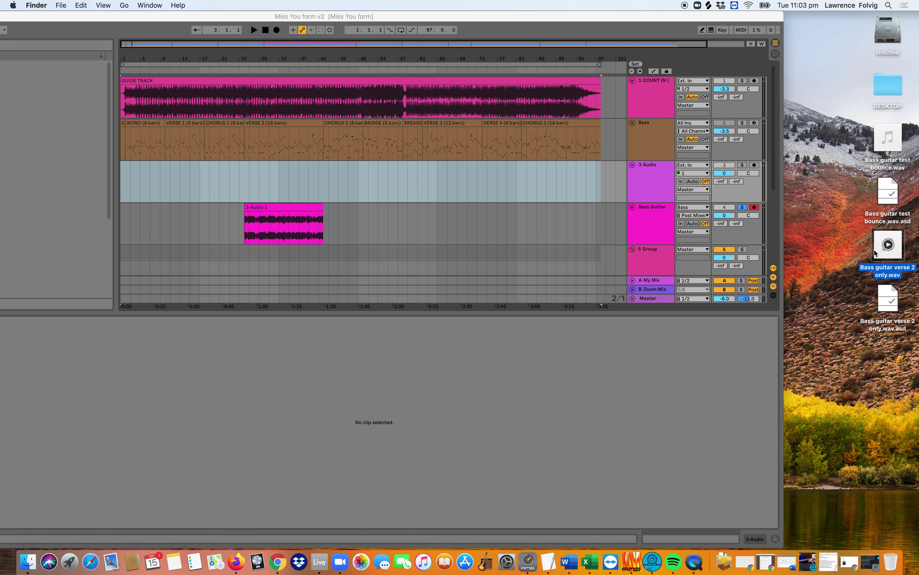
pyautogui.moveTo(881, 253); pyautogui.dragTo(158, 174)
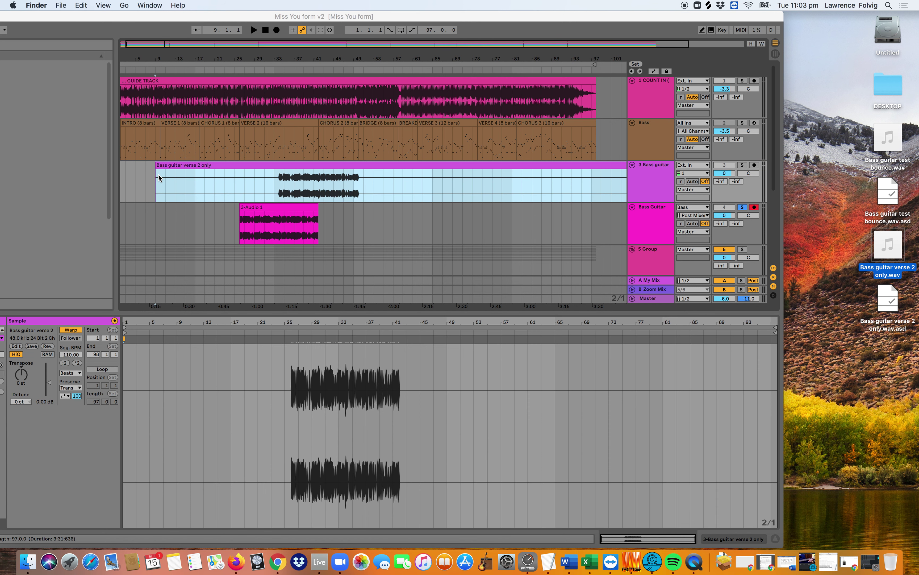
# - Move the imported verse 2 bounce clip to start at 1.1.1 and place its track directly below the guide track
pyautogui.click(276, 44)
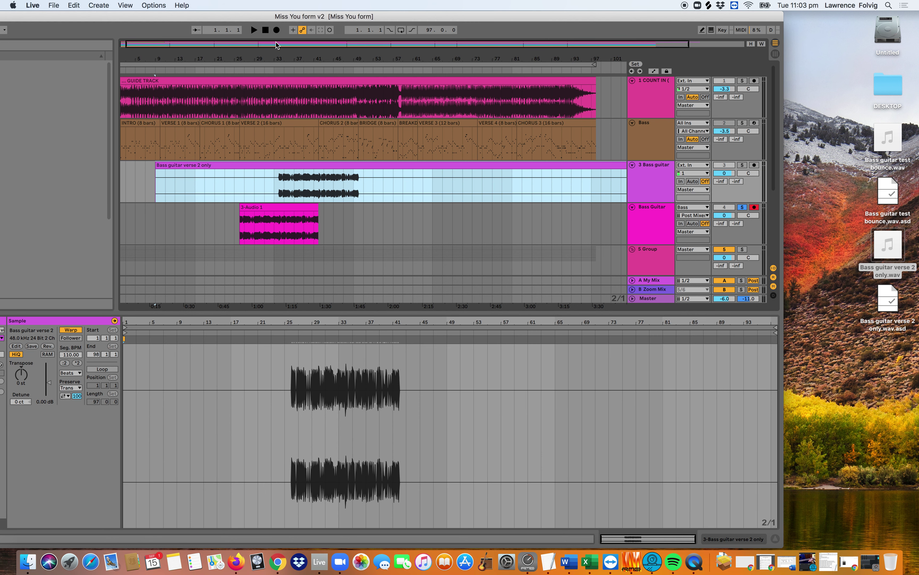
pyautogui.moveTo(276, 43); pyautogui.dragTo(287, 46)
pyautogui.moveTo(356, 15); pyautogui.dragTo(461, 16)
pyautogui.moveTo(302, 168); pyautogui.dragTo(239, 169)
pyautogui.moveTo(760, 171); pyautogui.dragTo(753, 133)
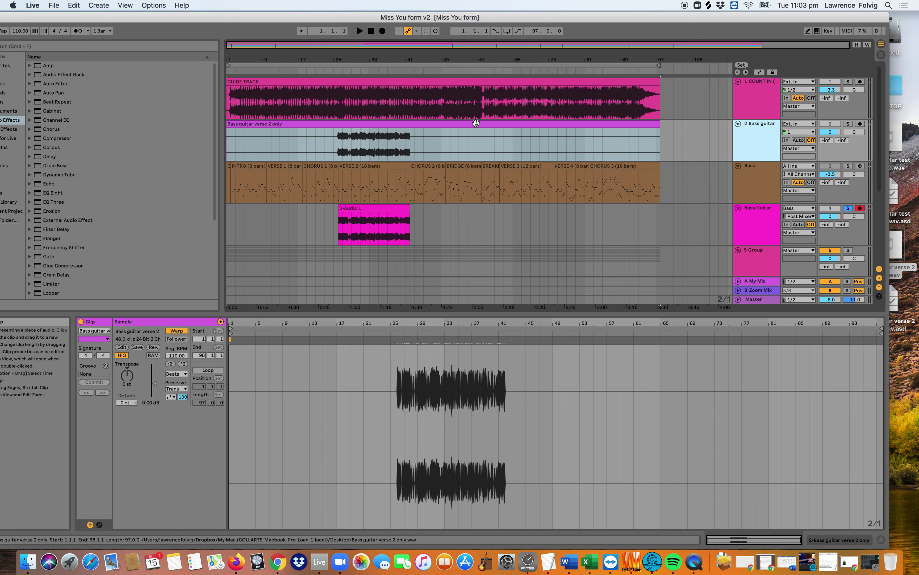
# - Compare the verse 2 bounce's length and audio position with the guide track and the original Bass Guitar clip
pyautogui.click(632, 83)
pyautogui.click(634, 125)
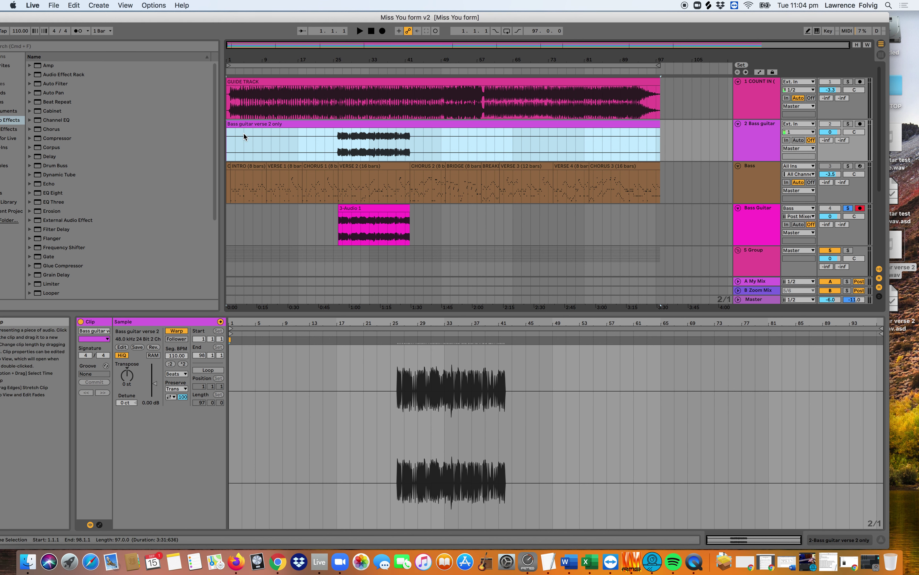
pyautogui.click(365, 209)
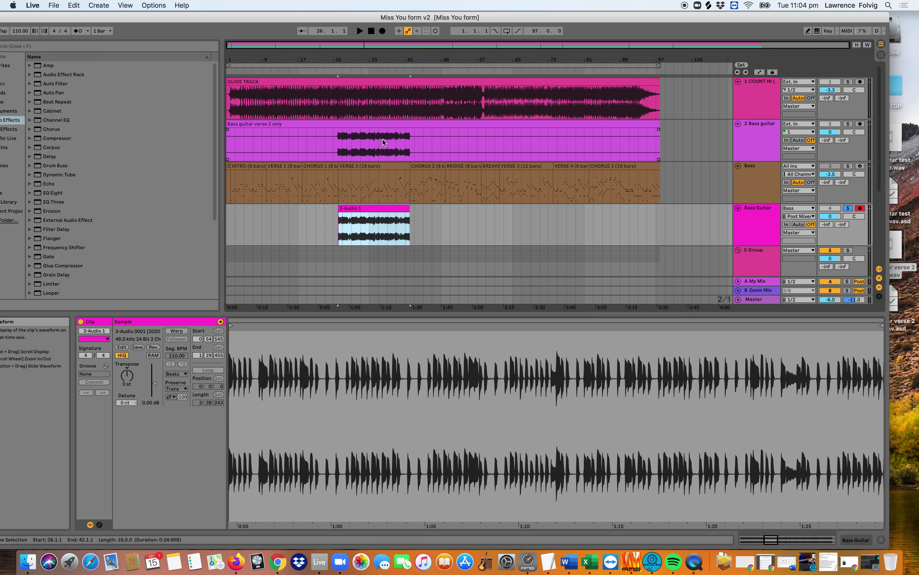
# - Delete the verse 2 bounce track and move the Bass Guitar track directly below the guide track
pyautogui.click(756, 145)
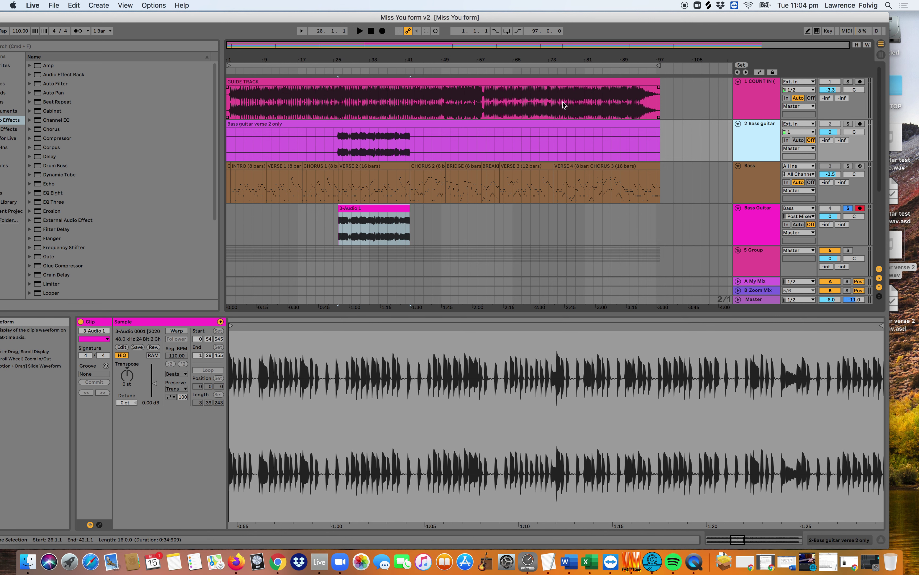
pyautogui.press('Delete')
pyautogui.moveTo(763, 171); pyautogui.dragTo(758, 136)
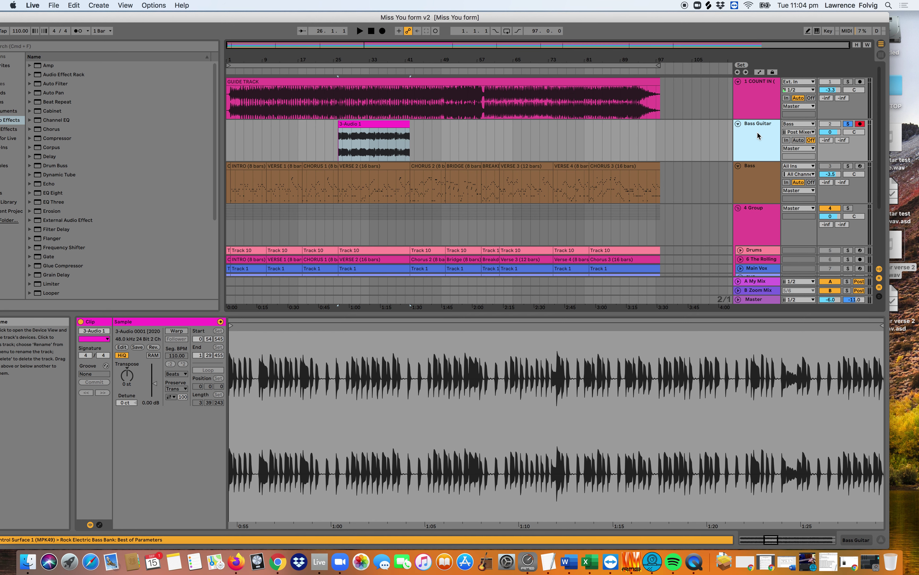
# - Export only the 3-Audio 1 clip's 16-bar range from the Bass Guitar track to the desktop as "Bass guitar verse 2 only v2"
pyautogui.click(307, 139)
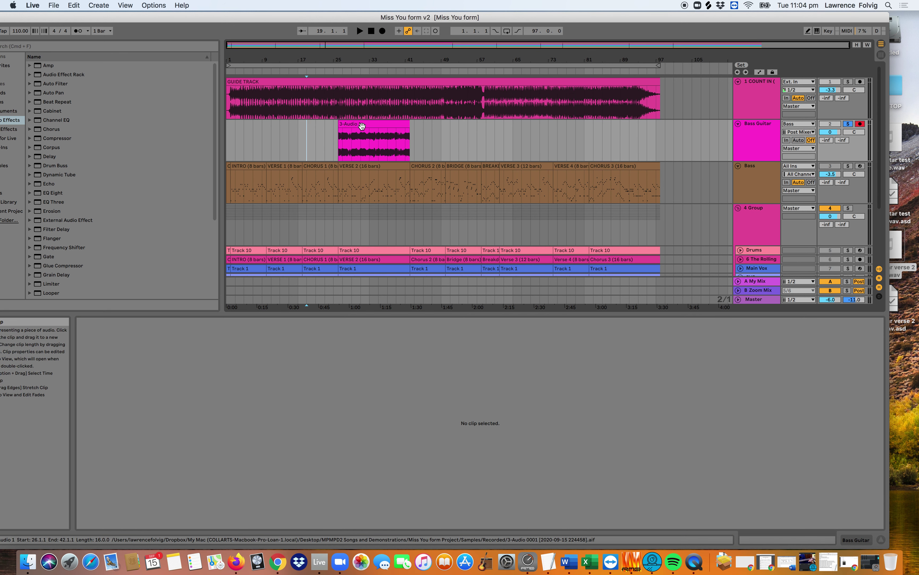
pyautogui.click(362, 126)
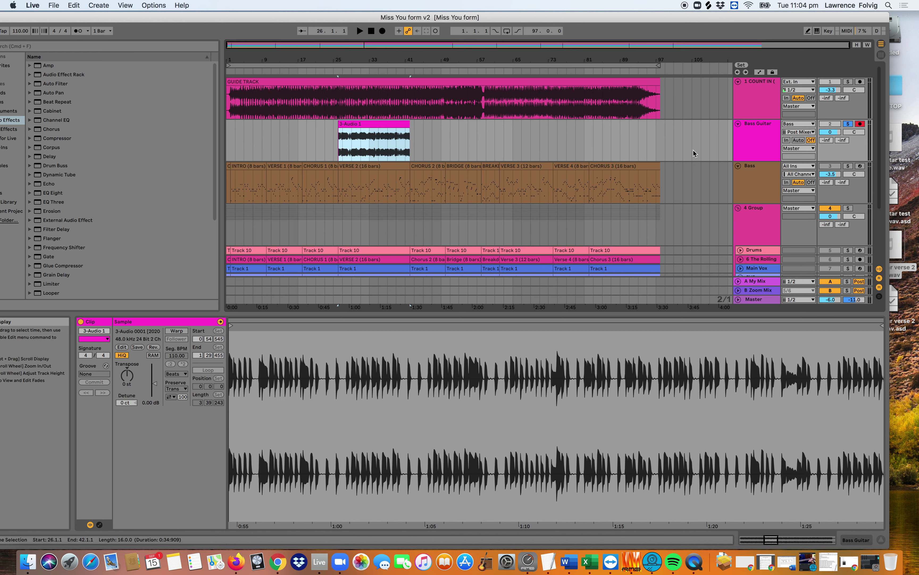
pyautogui.click(56, 5)
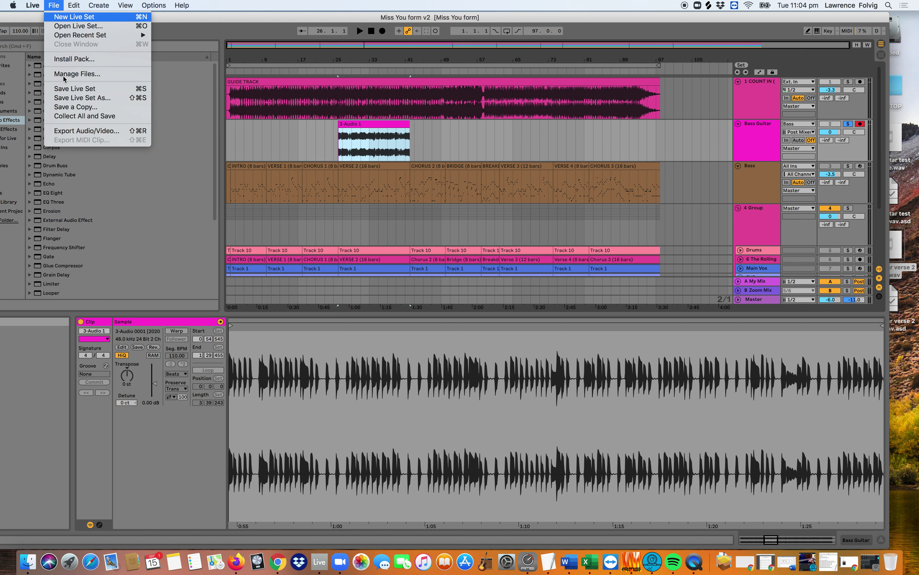
pyautogui.click(81, 132)
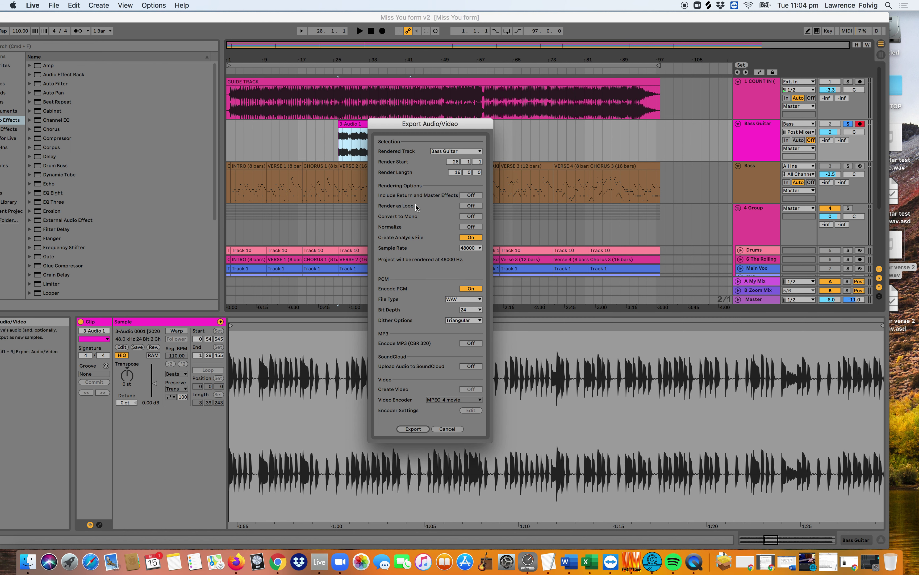
pyautogui.click(413, 429)
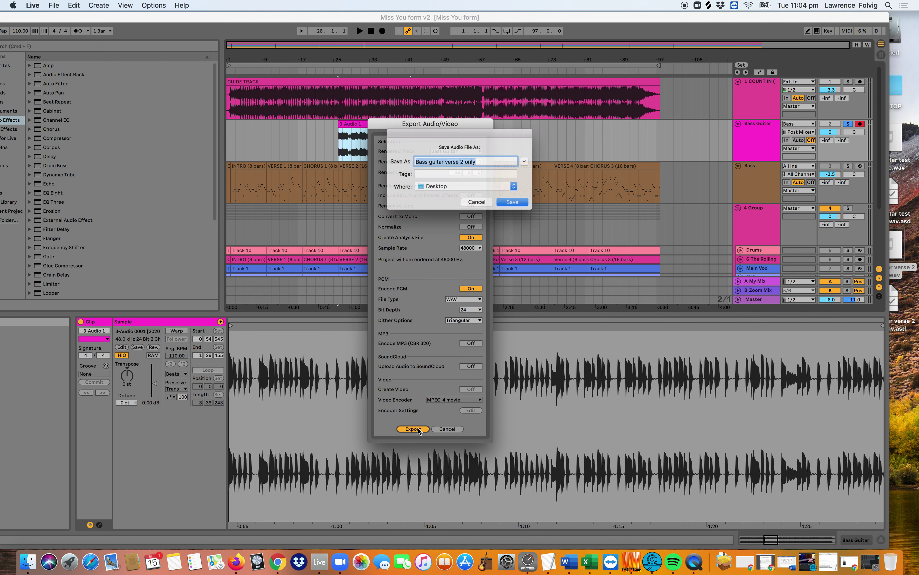
pyautogui.press('Right')
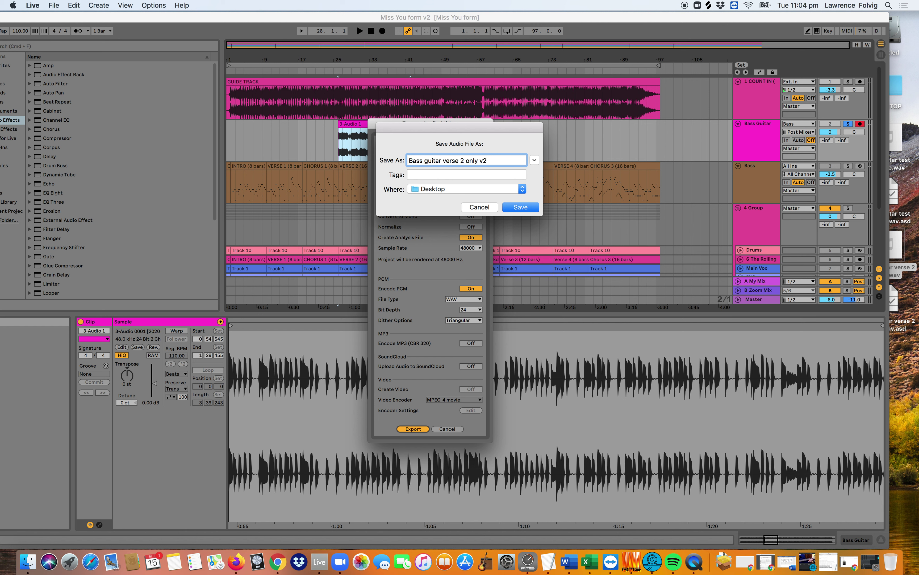
pyautogui.press('Return')
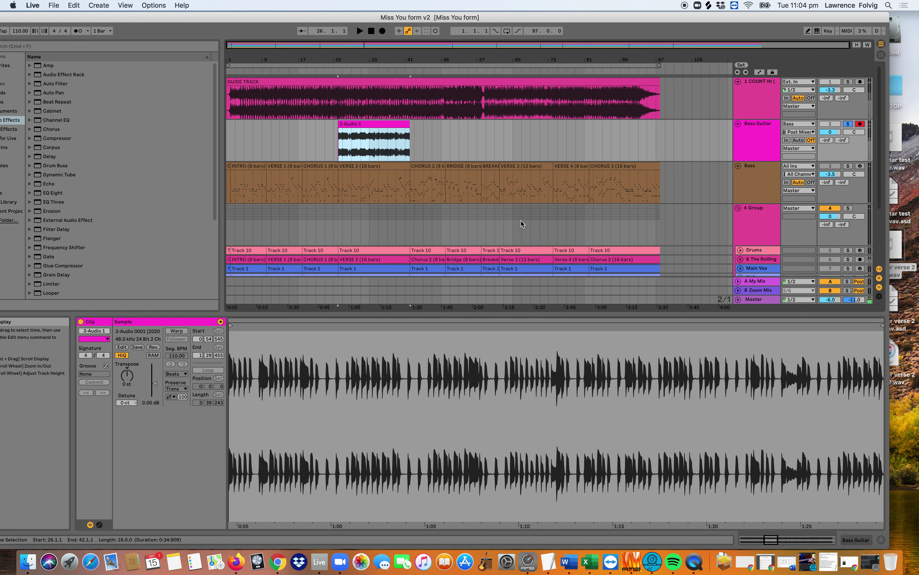
# - Import "Bass guitar verse 2 only v2.wav" from the desktop onto a new audio track below Bass Guitar and turn off the clip's warping
pyautogui.moveTo(357, 23); pyautogui.dragTo(260, 23)
pyautogui.click(675, 138)
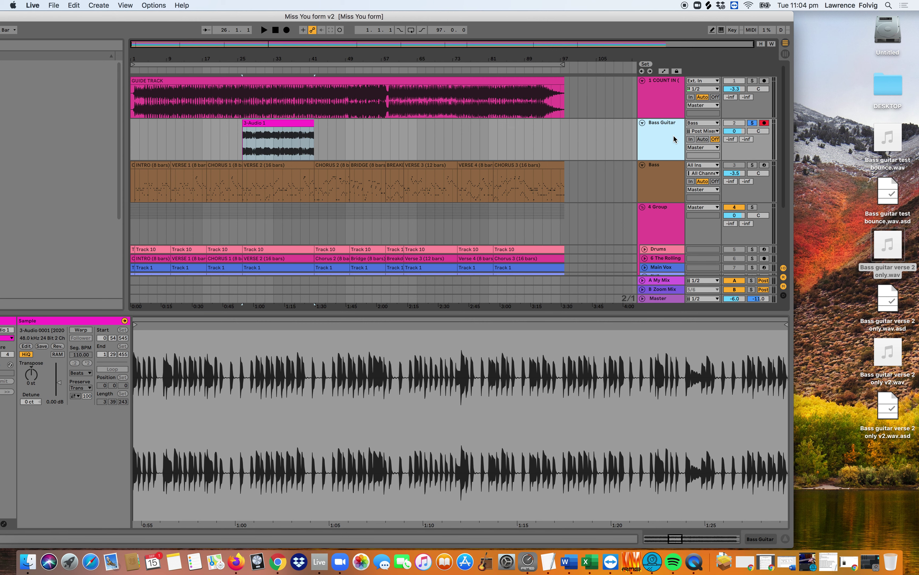
pyautogui.press('super+t')
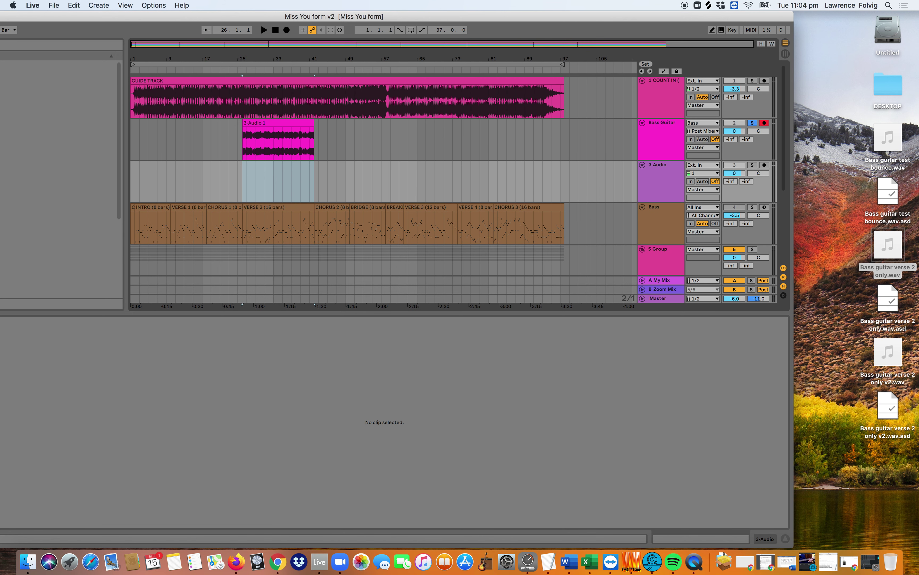
pyautogui.click(842, 289)
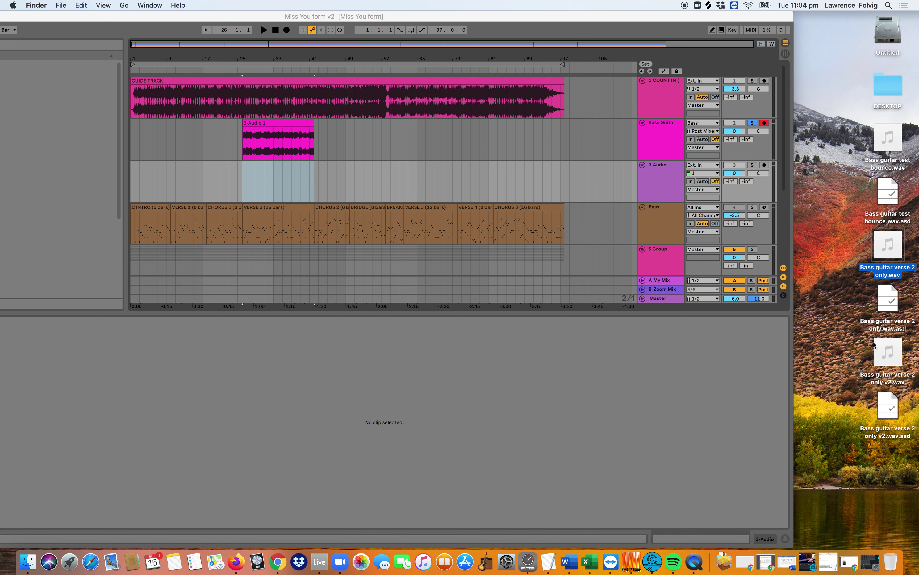
pyautogui.moveTo(880, 352); pyautogui.dragTo(392, 185)
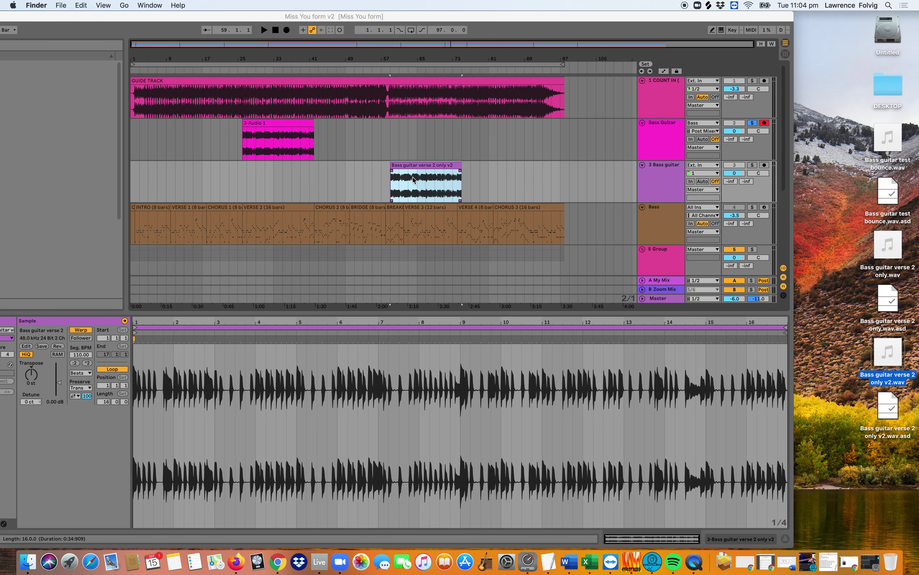
pyautogui.click(80, 331)
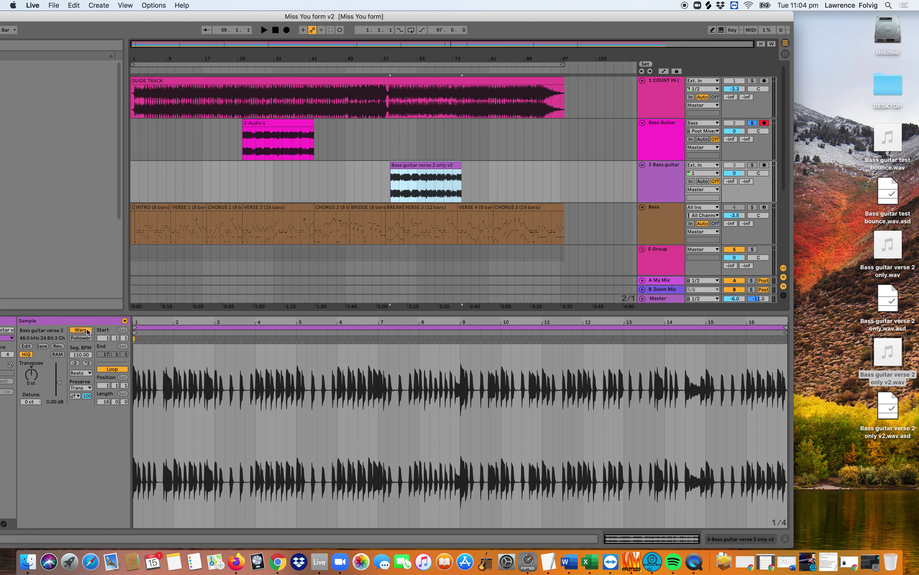
pyautogui.click(83, 330)
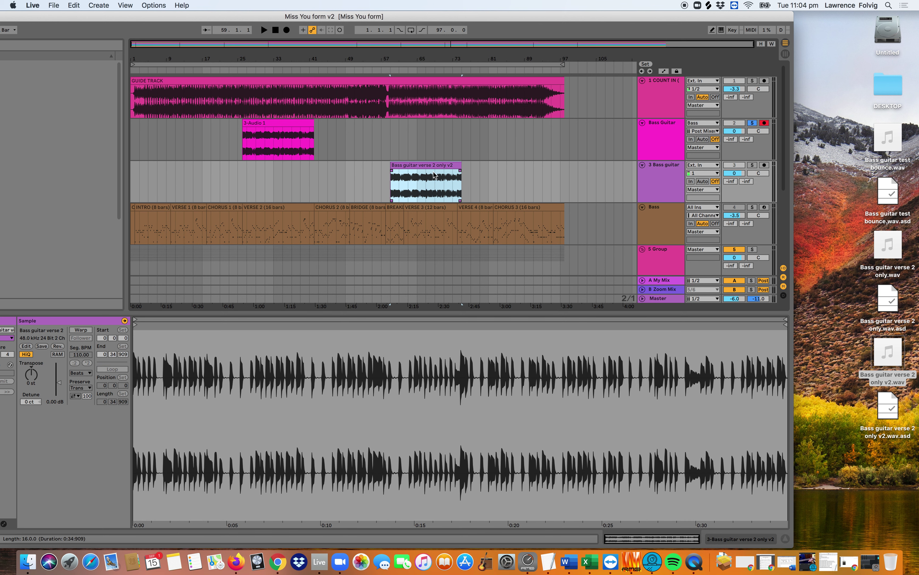
# - Move the verse 2 only v2 clip to start at bar 21 and the guide track clip to start at bar 5
pyautogui.moveTo(435, 175); pyautogui.dragTo(267, 174)
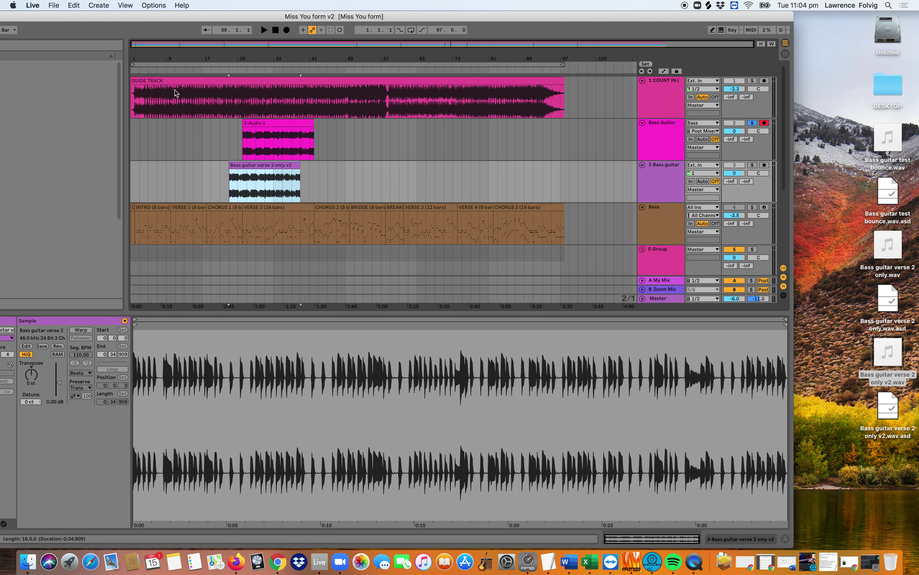
pyautogui.moveTo(160, 82); pyautogui.dragTo(178, 83)
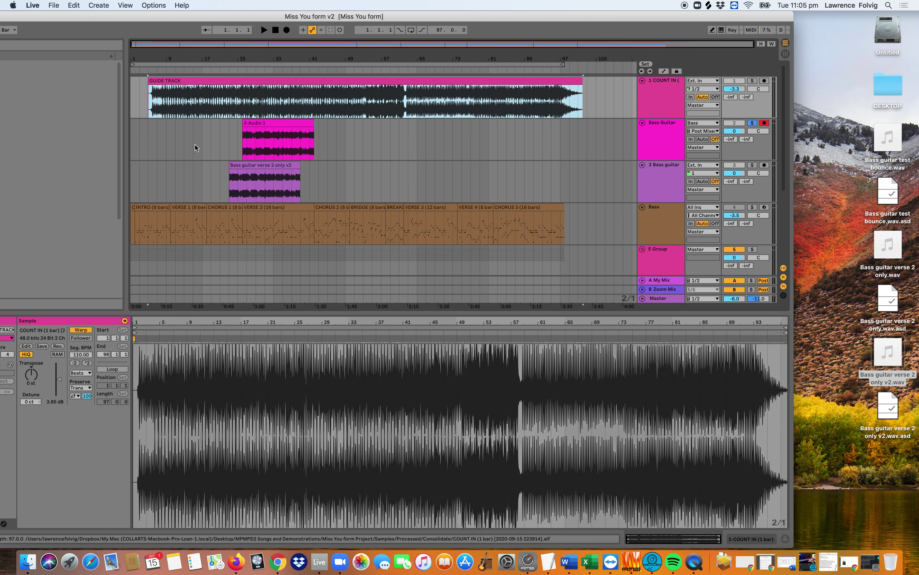
pyautogui.moveTo(229, 178); pyautogui.dragTo(220, 179)
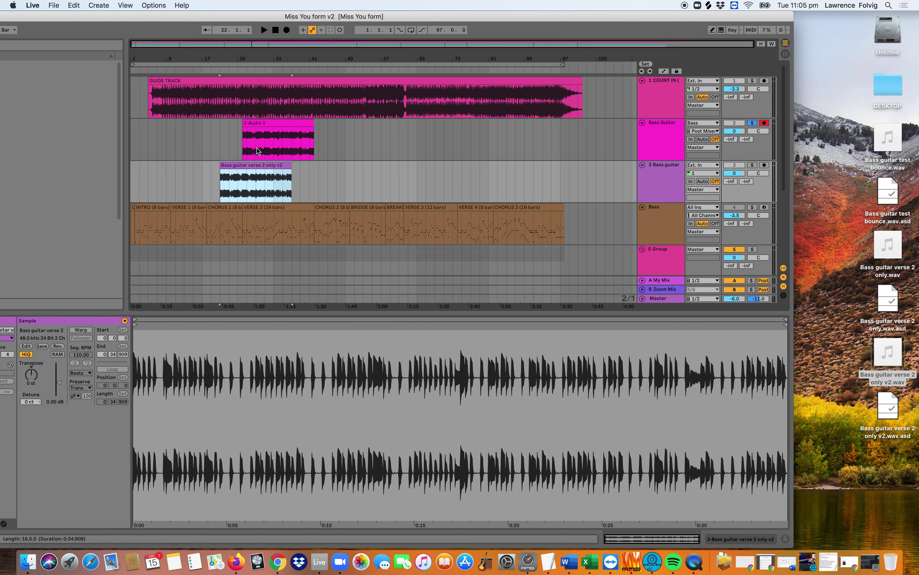
# - Place the v2 bounce track directly below the guide track and the Bass track beneath it, and collapse the Bass Guitar track
pyautogui.moveTo(651, 174); pyautogui.dragTo(652, 141)
pyautogui.click(273, 166)
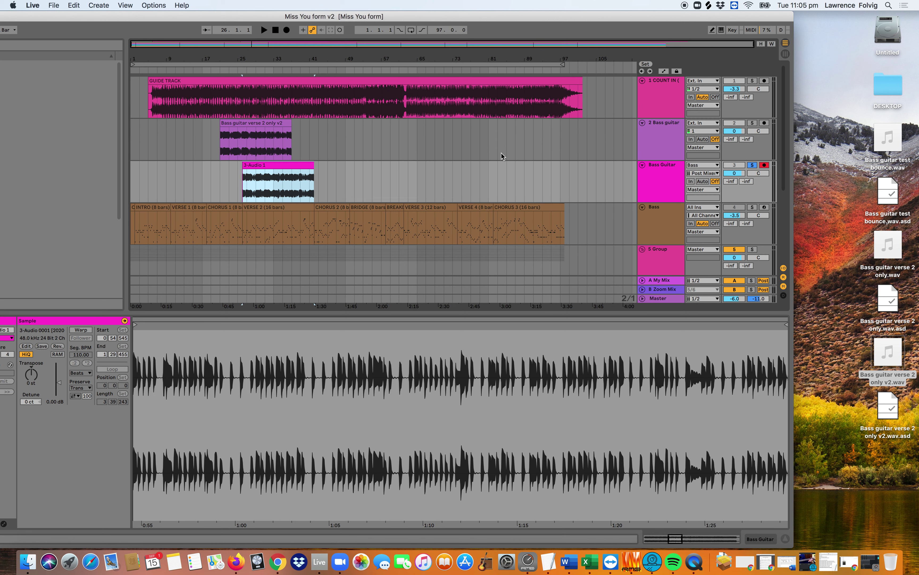
pyautogui.moveTo(652, 210); pyautogui.dragTo(653, 183)
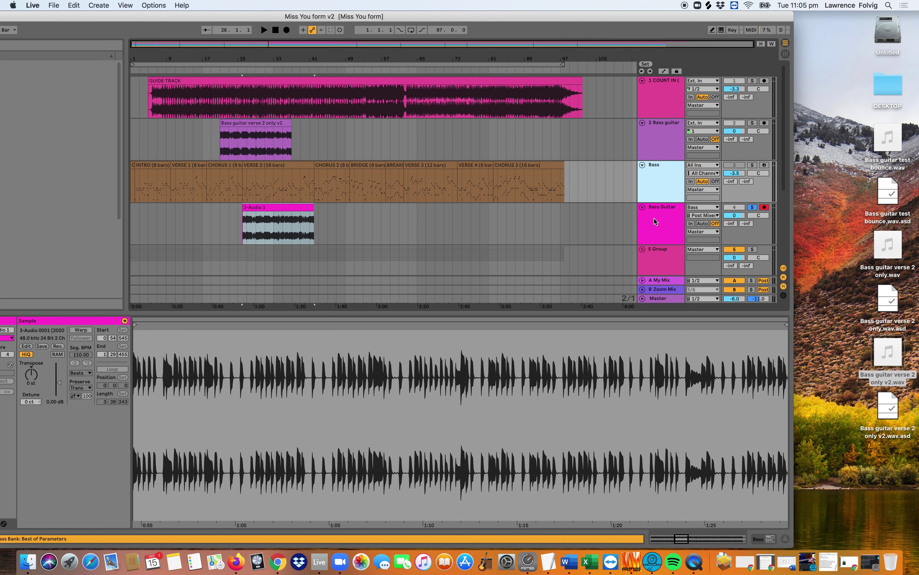
pyautogui.click(643, 207)
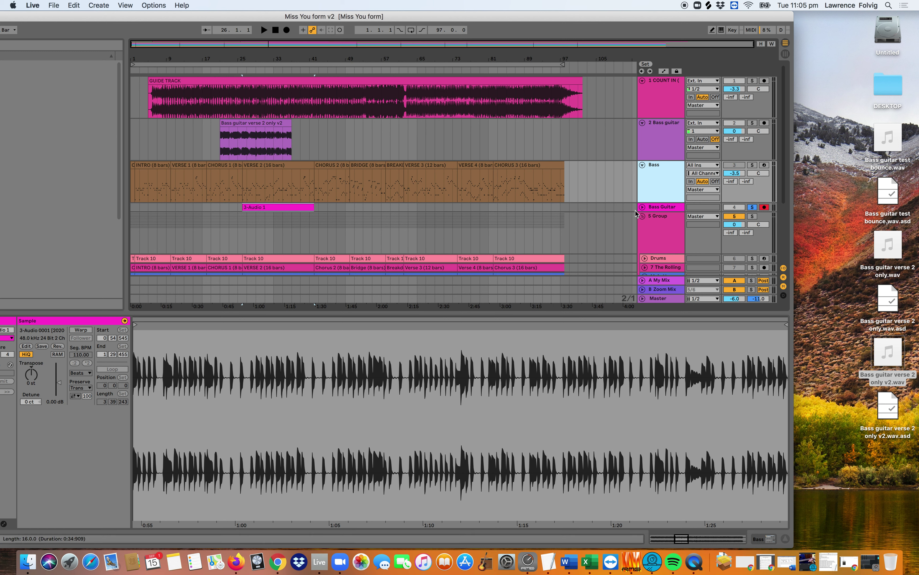
# - Shift the verse 2 only v2 clip to start at bar 33 and the guide track clip to start at bar 13
pyautogui.moveTo(255, 131); pyautogui.dragTo(300, 132)
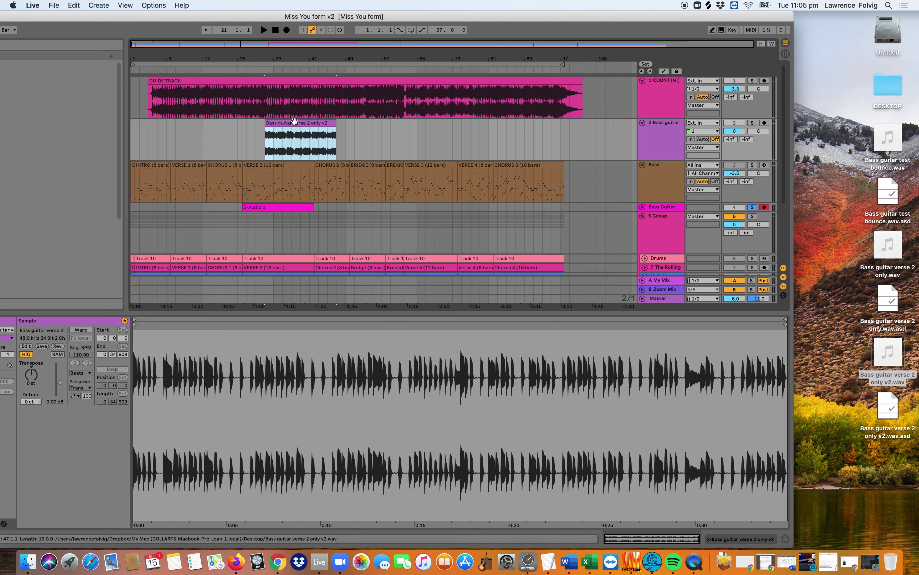
pyautogui.moveTo(296, 124); pyautogui.dragTo(315, 135)
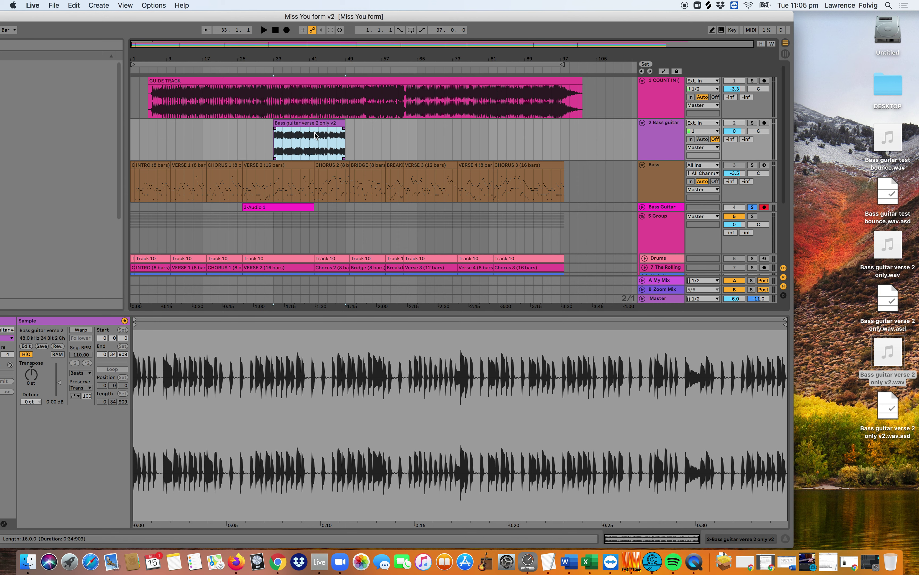
pyautogui.moveTo(255, 81); pyautogui.dragTo(324, 91)
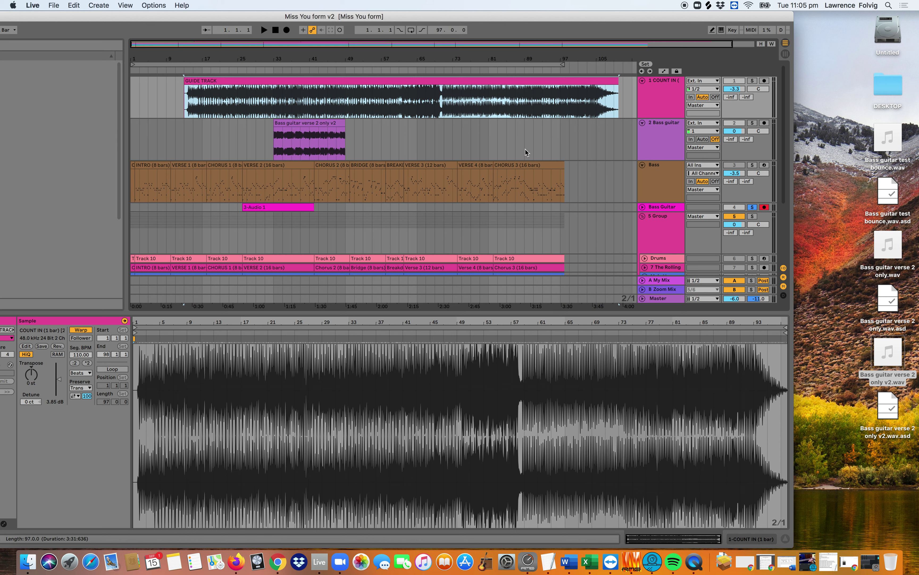
# - Import the full-length "Bass guitar verse 2 only.wav" from the desktop onto the bounce track and delete the v2 clip
pyautogui.moveTo(891, 252)
pyautogui.click(879, 254)
pyautogui.moveTo(878, 254); pyautogui.dragTo(416, 153)
pyautogui.click(310, 125)
pyautogui.press('Delete')
# - Align the guide track clip and the full-length verse 2 bounce so both start at 21.1.1
pyautogui.moveTo(257, 89); pyautogui.dragTo(294, 90)
pyautogui.moveTo(464, 125); pyautogui.dragTo(265, 129)
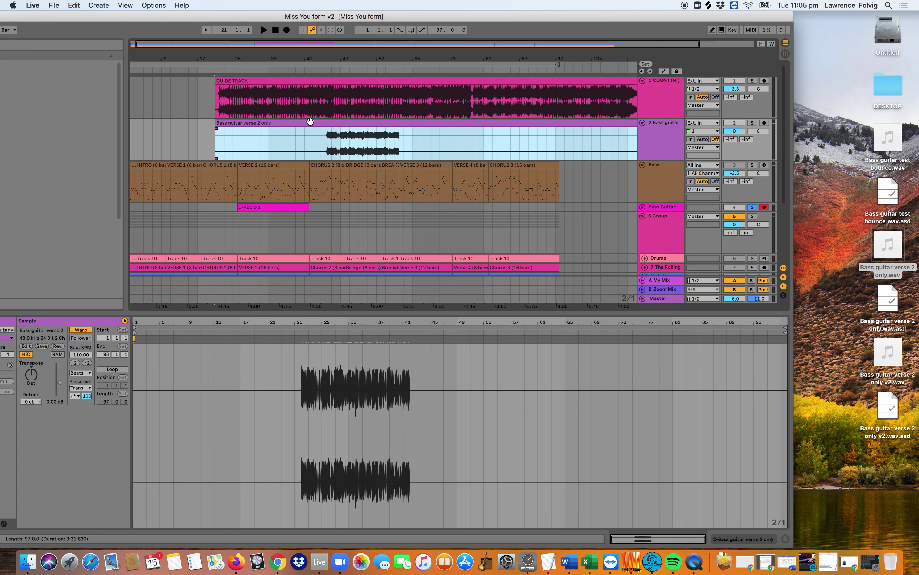
pyautogui.moveTo(256, 43); pyautogui.dragTo(261, 45)
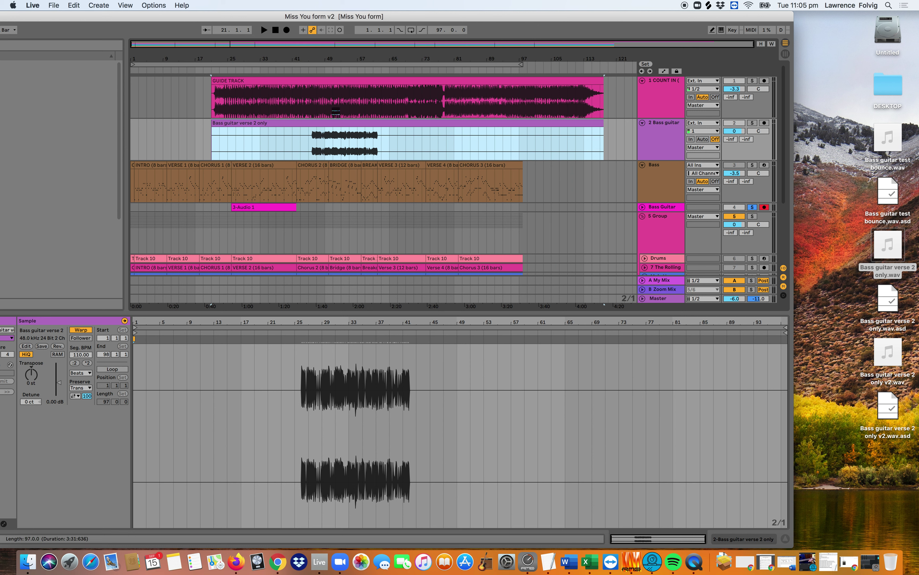